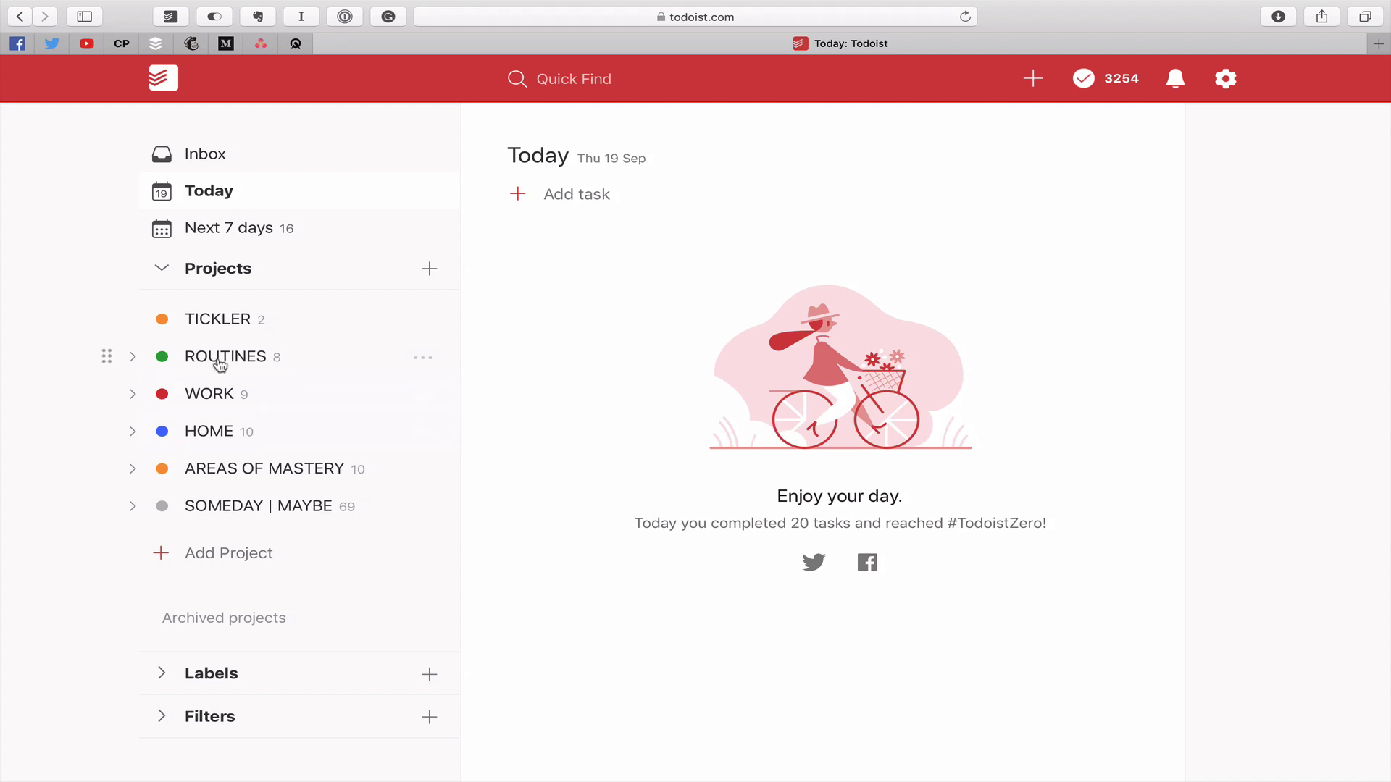
Step: Collapse the Projects list and expand Filters to show the eight saved filters
left_click(161, 270)
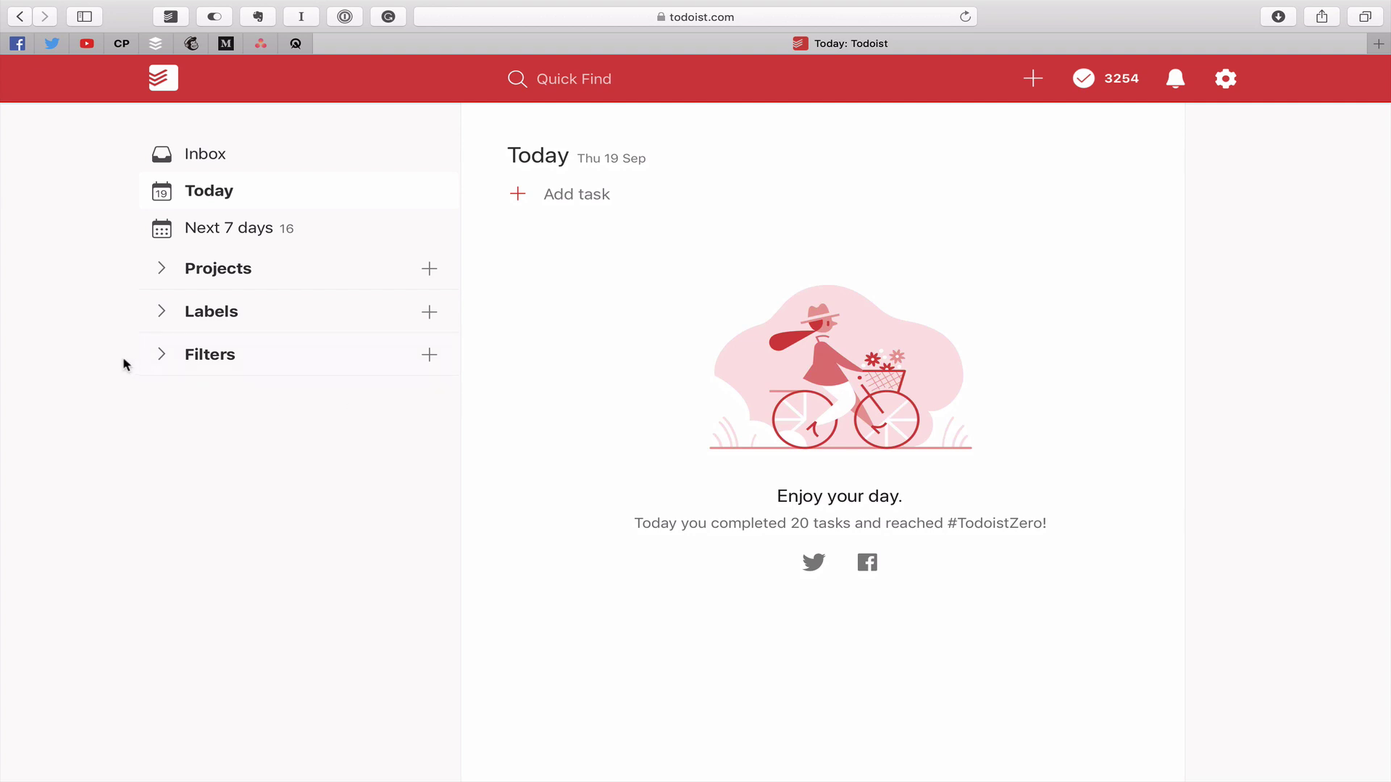
left_click(162, 355)
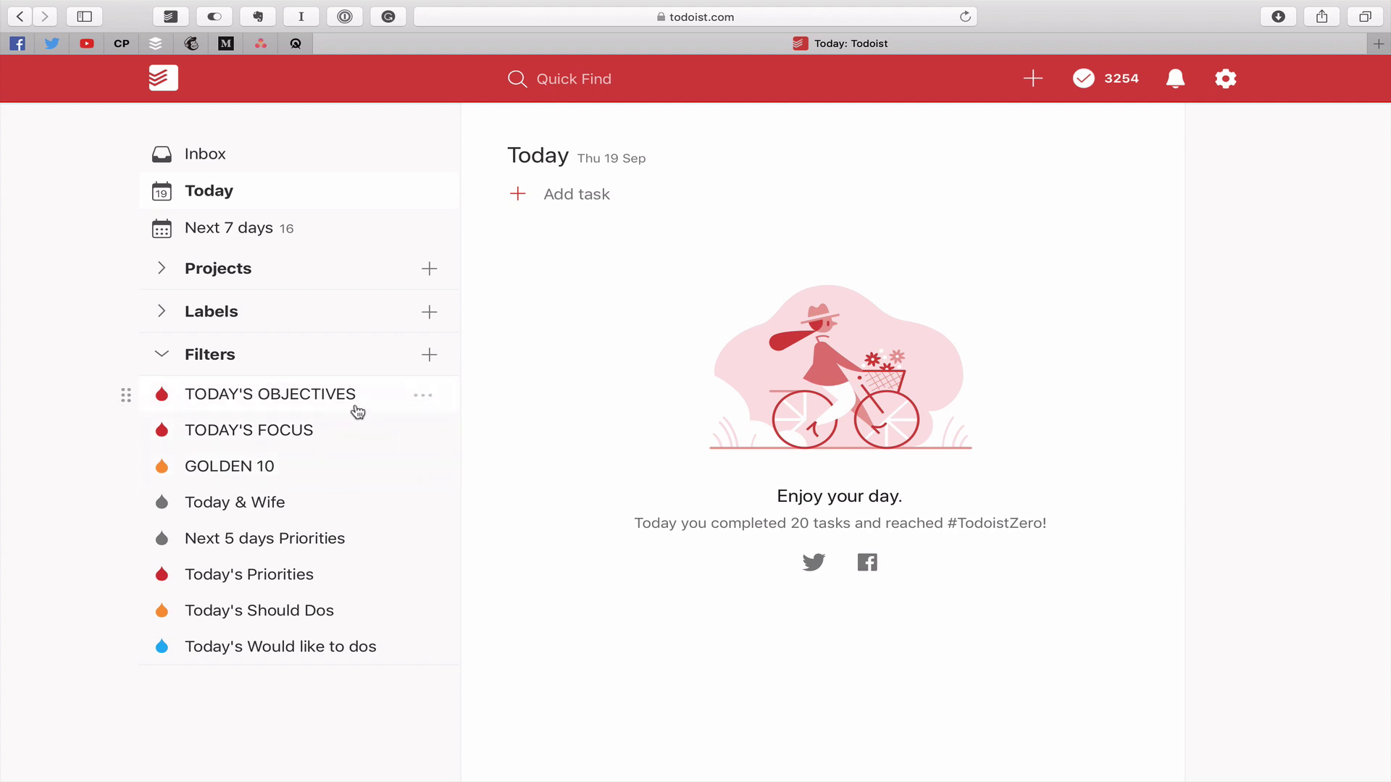
Step: Add TODAY'S OBJECTIVES, TODAY'S FOCUS and GOLDEN 10 to favorites, then collapse Filters
left_click(428, 401)
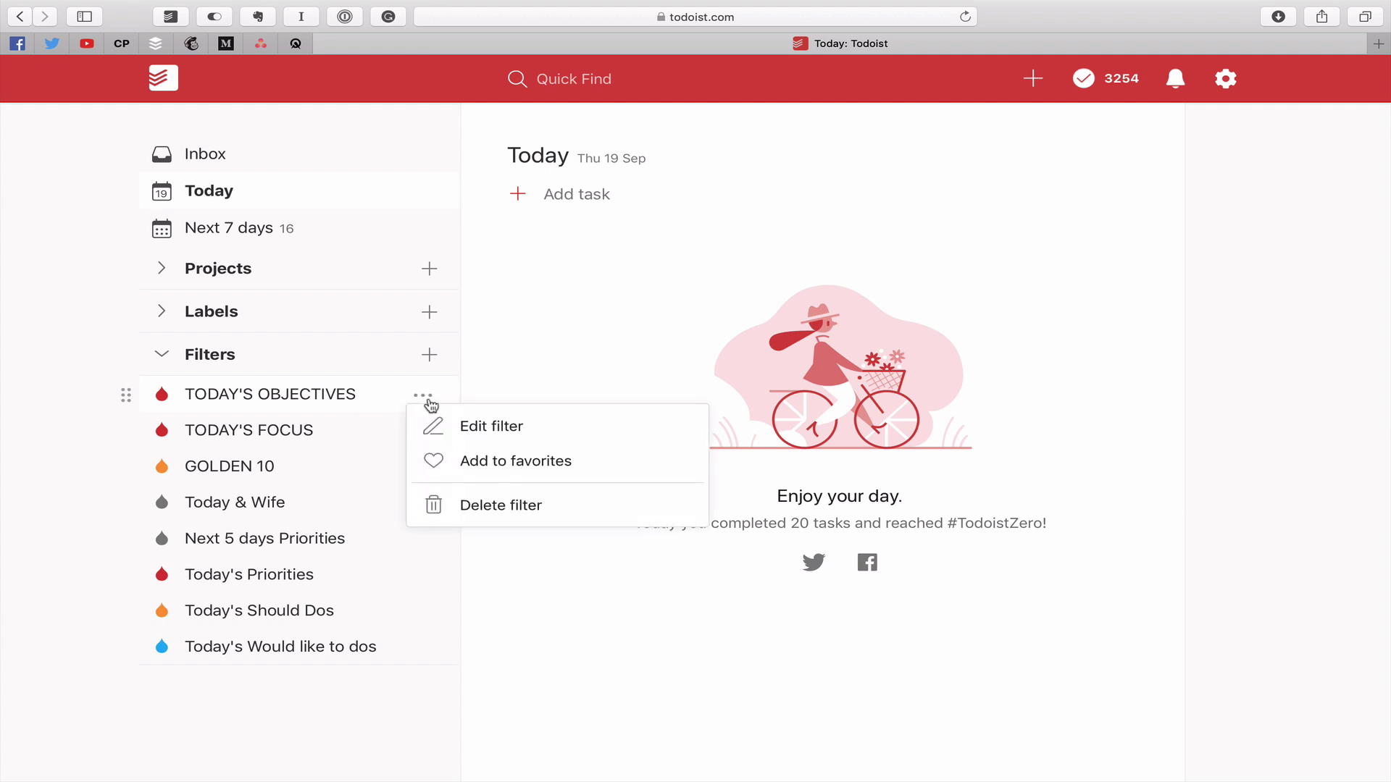
left_click(515, 463)
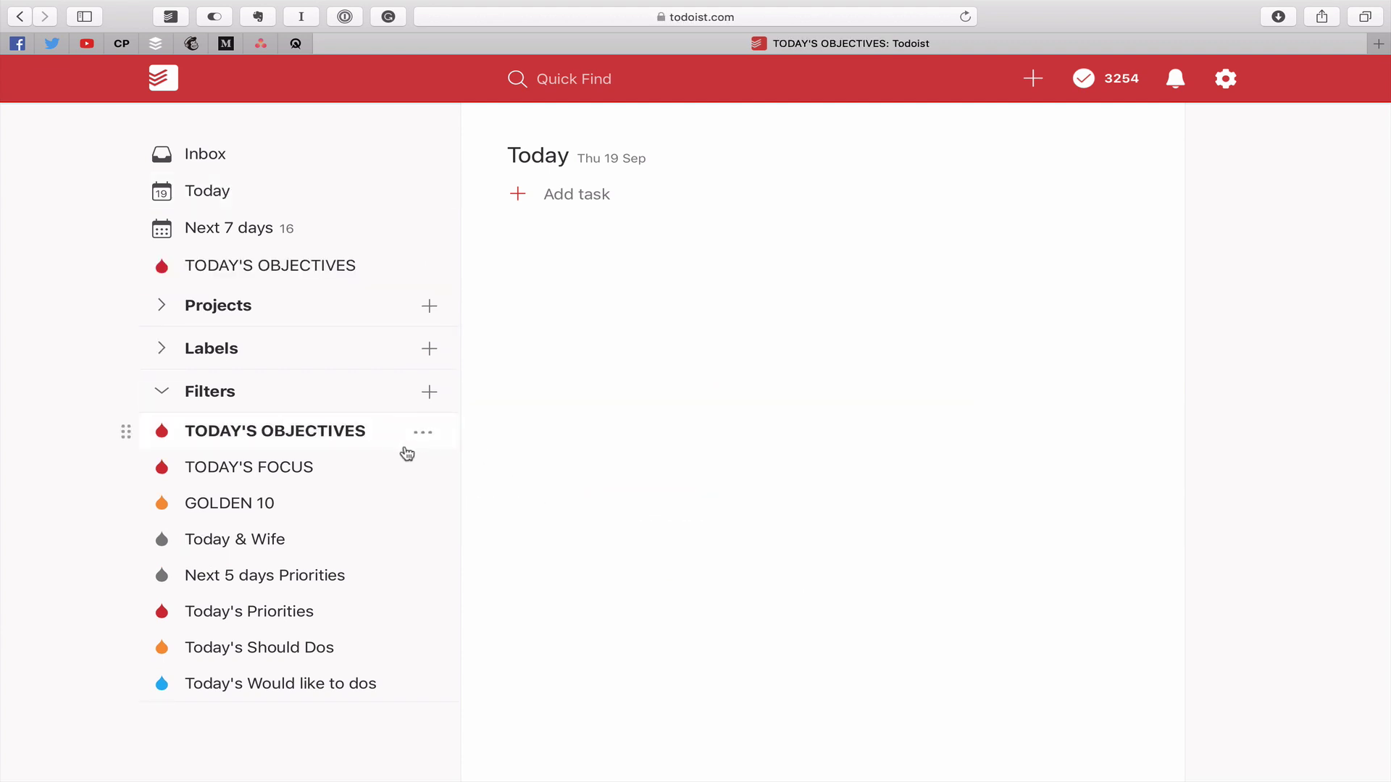
left_click(435, 471)
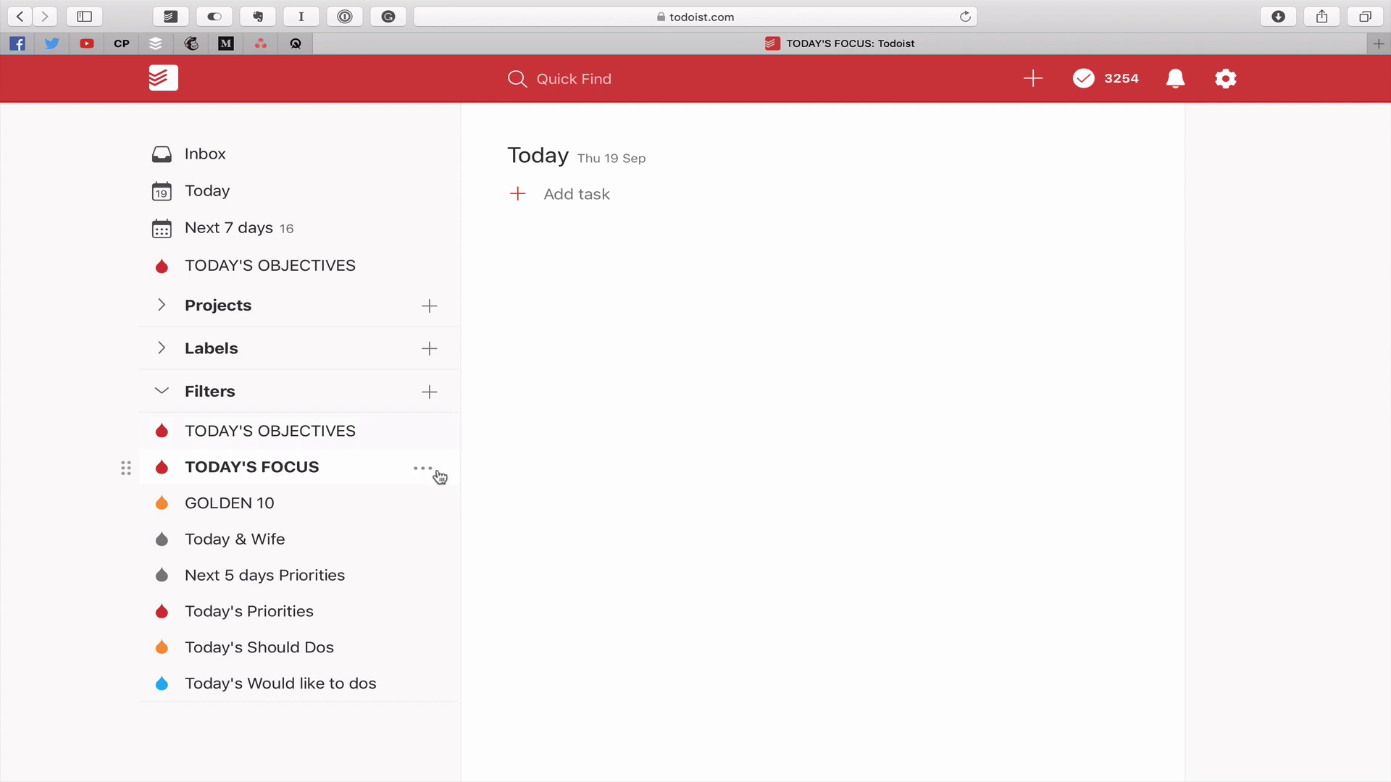
left_click(430, 474)
left_click(490, 534)
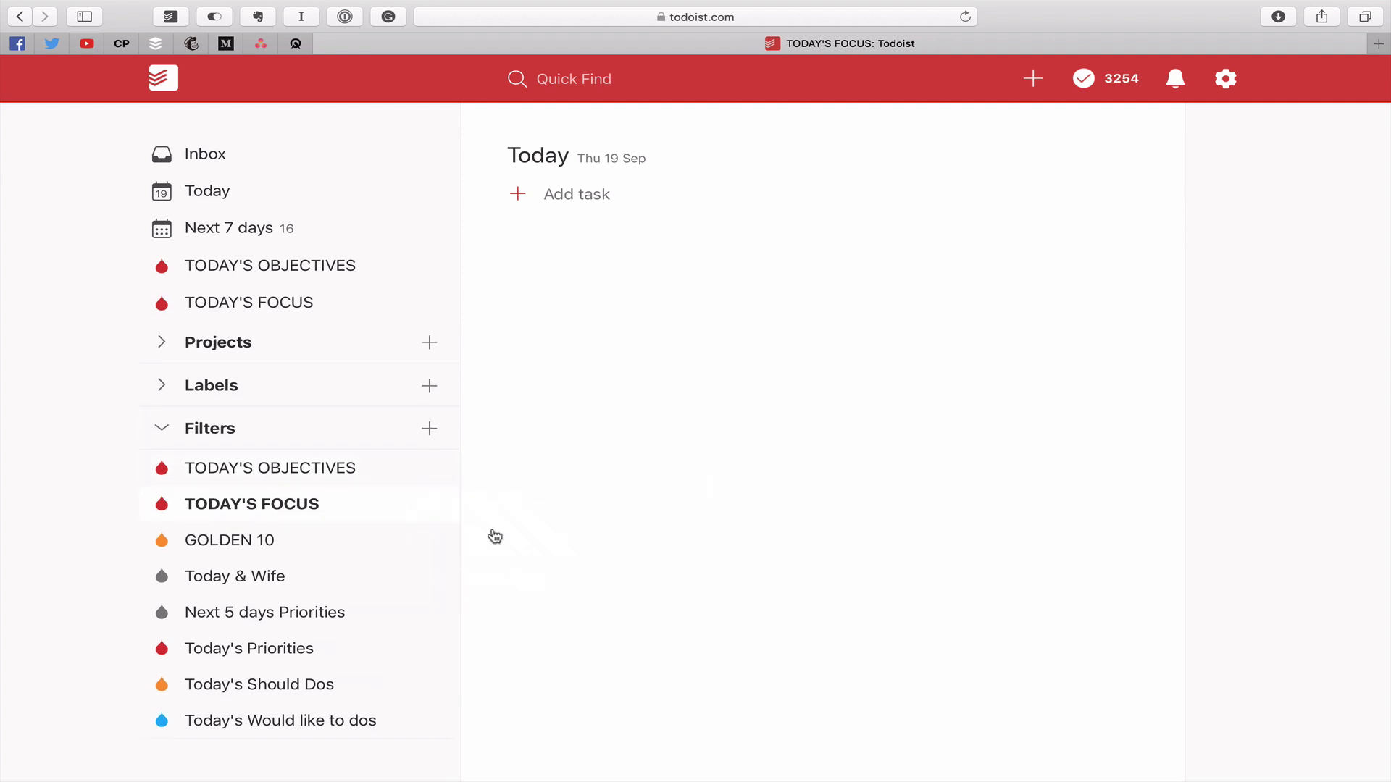
left_click(423, 542)
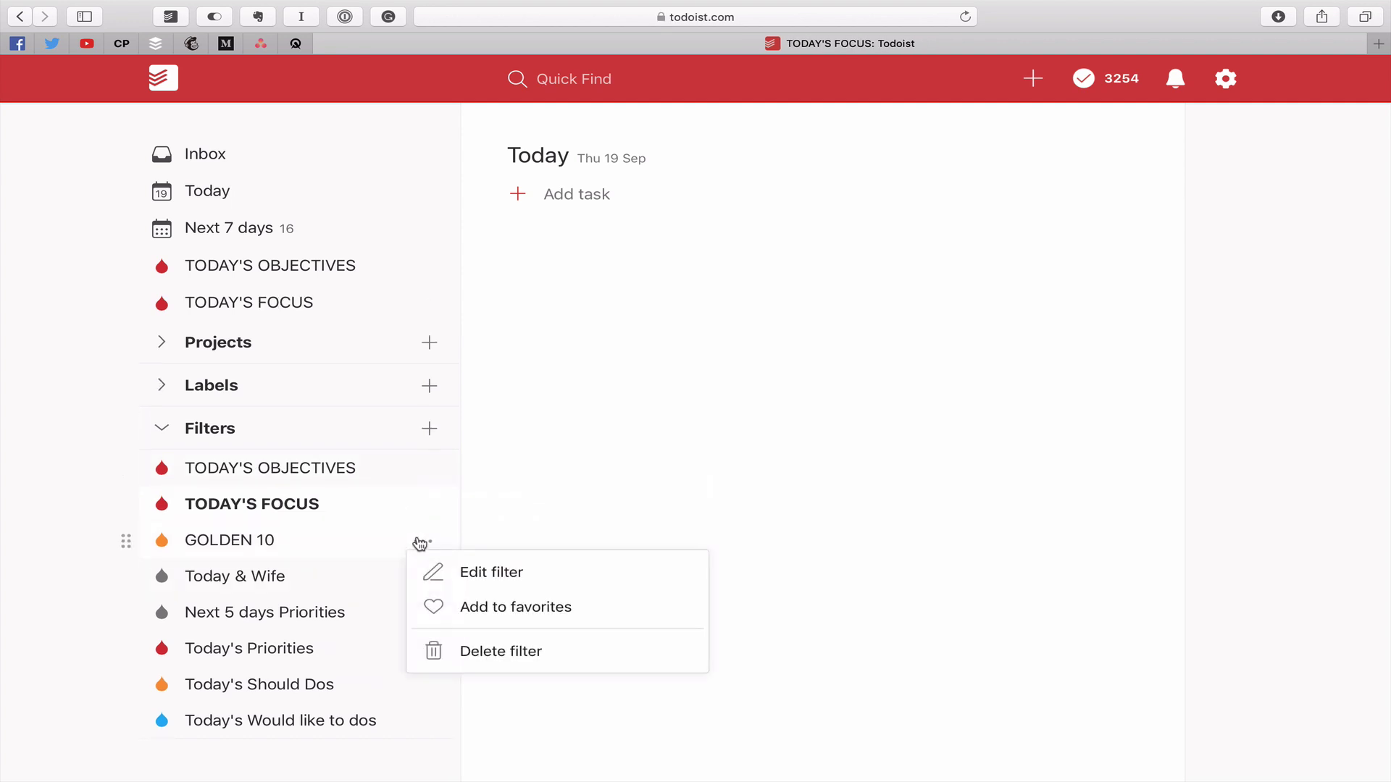
left_click(496, 605)
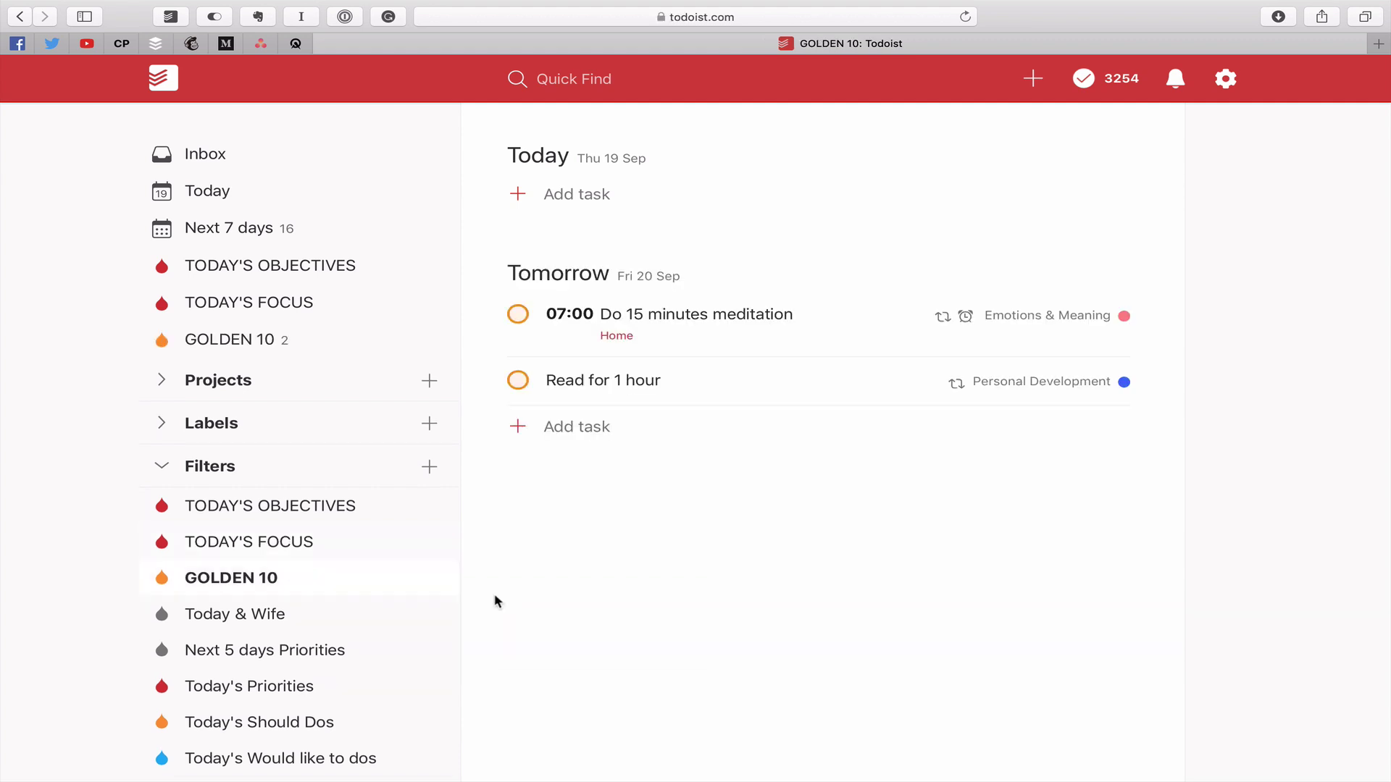
left_click(168, 469)
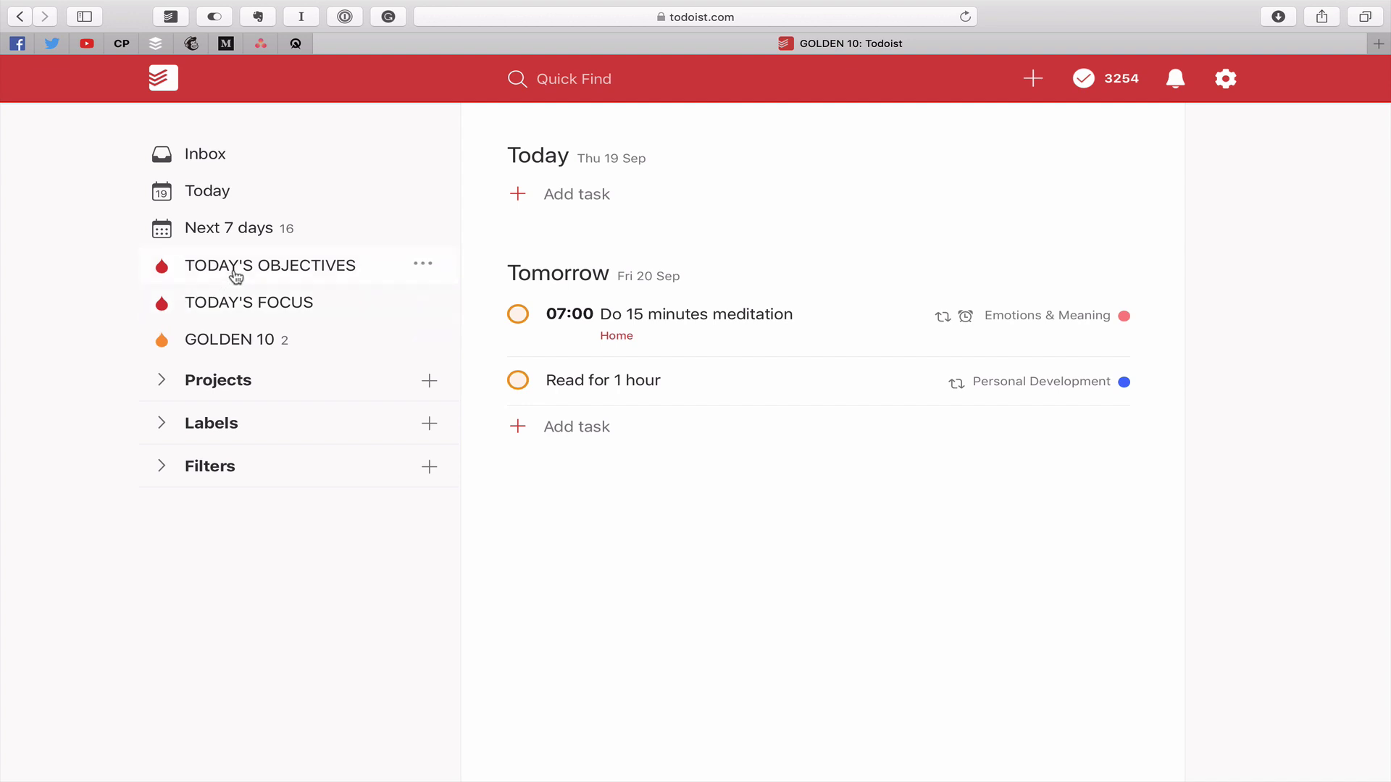
left_click(170, 82)
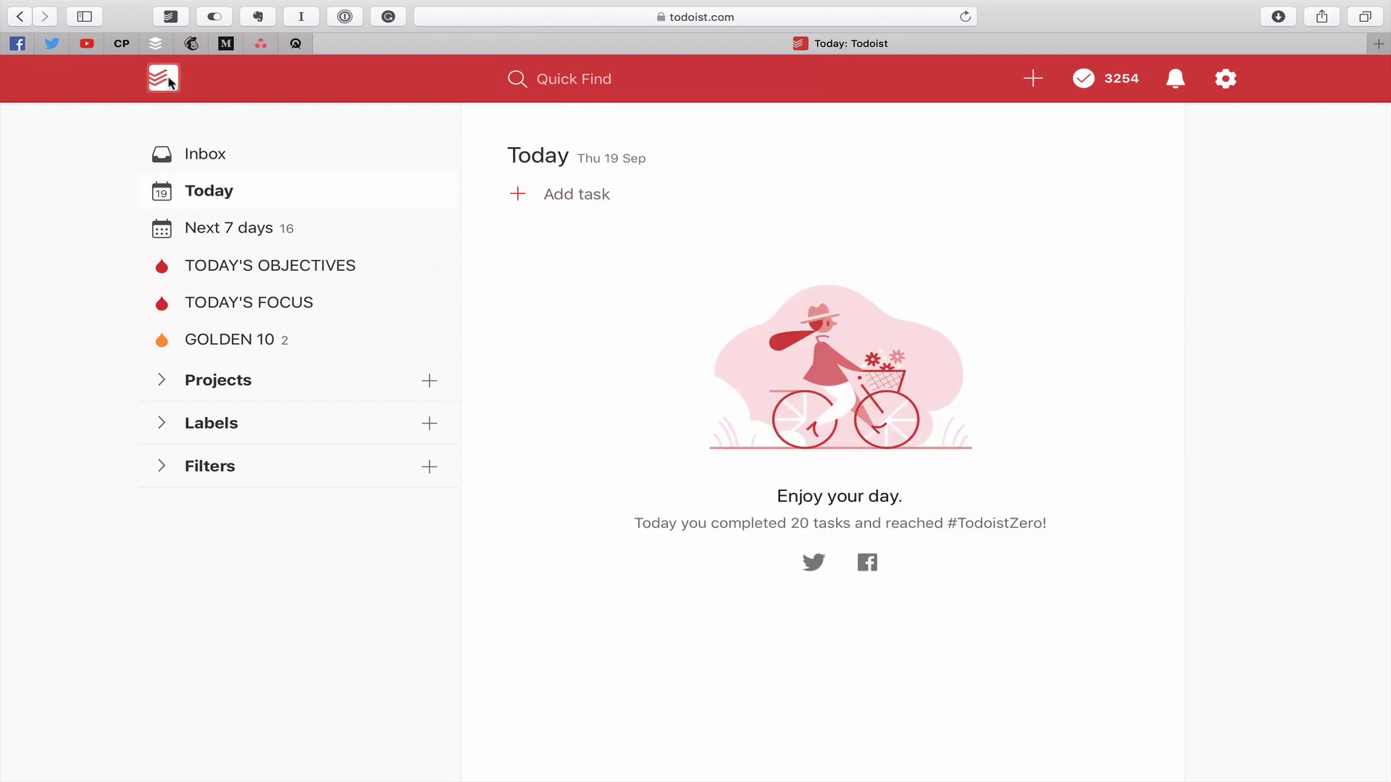
left_click(218, 268)
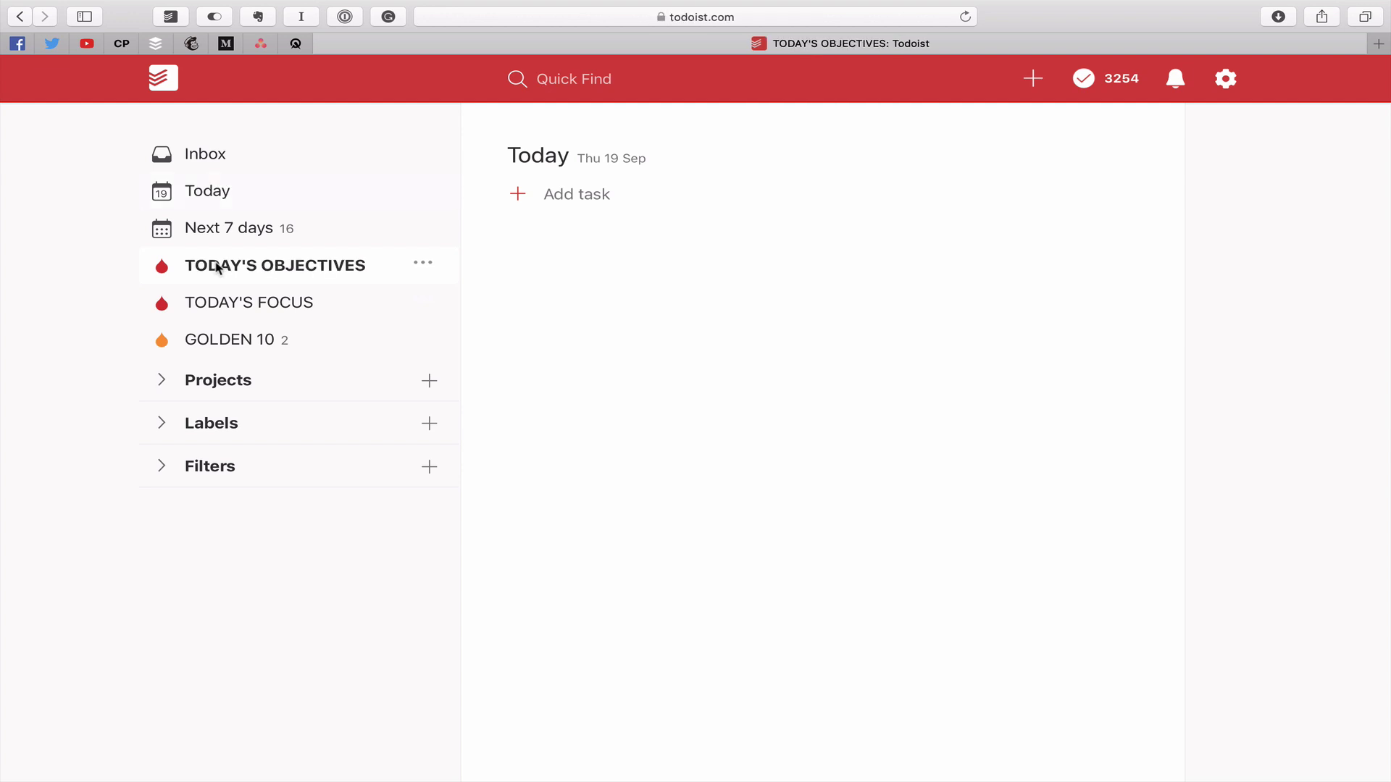
left_click(232, 305)
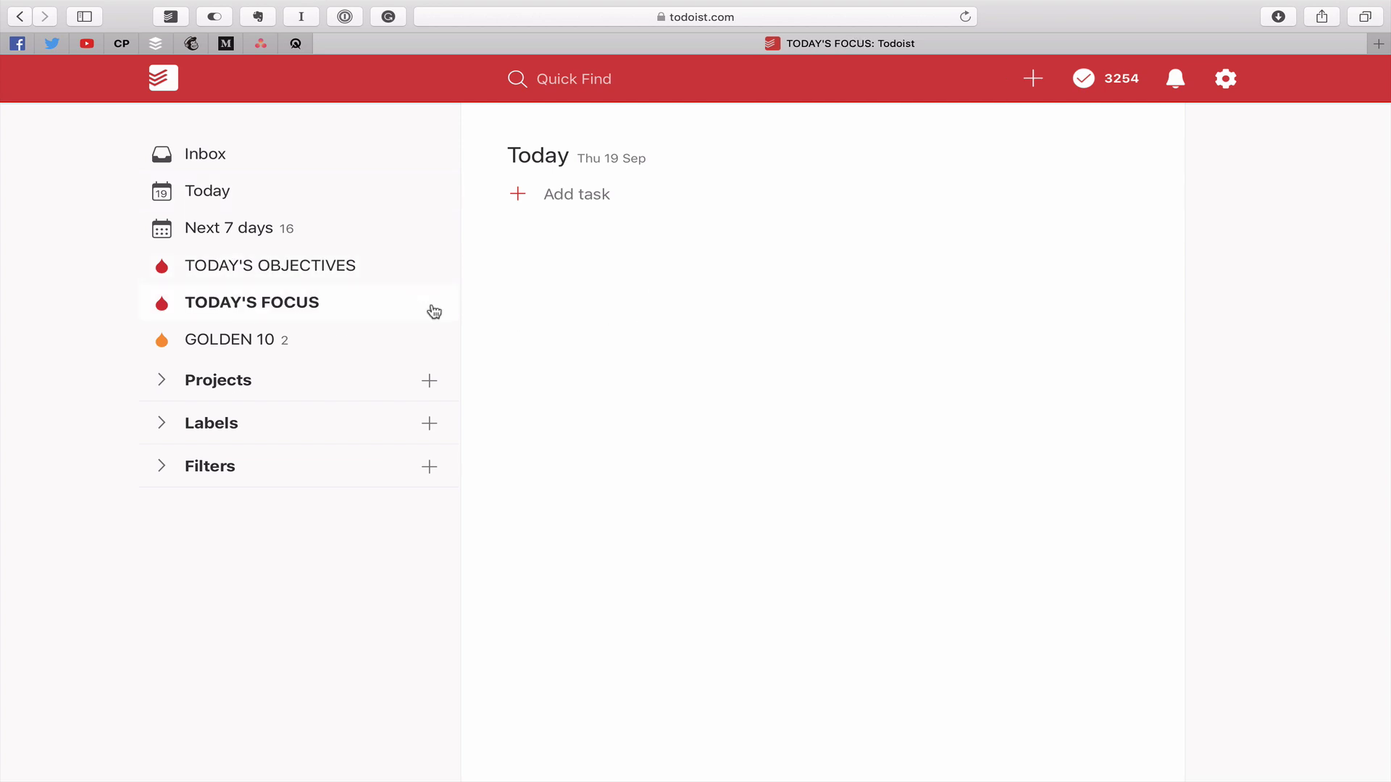
left_click(317, 281)
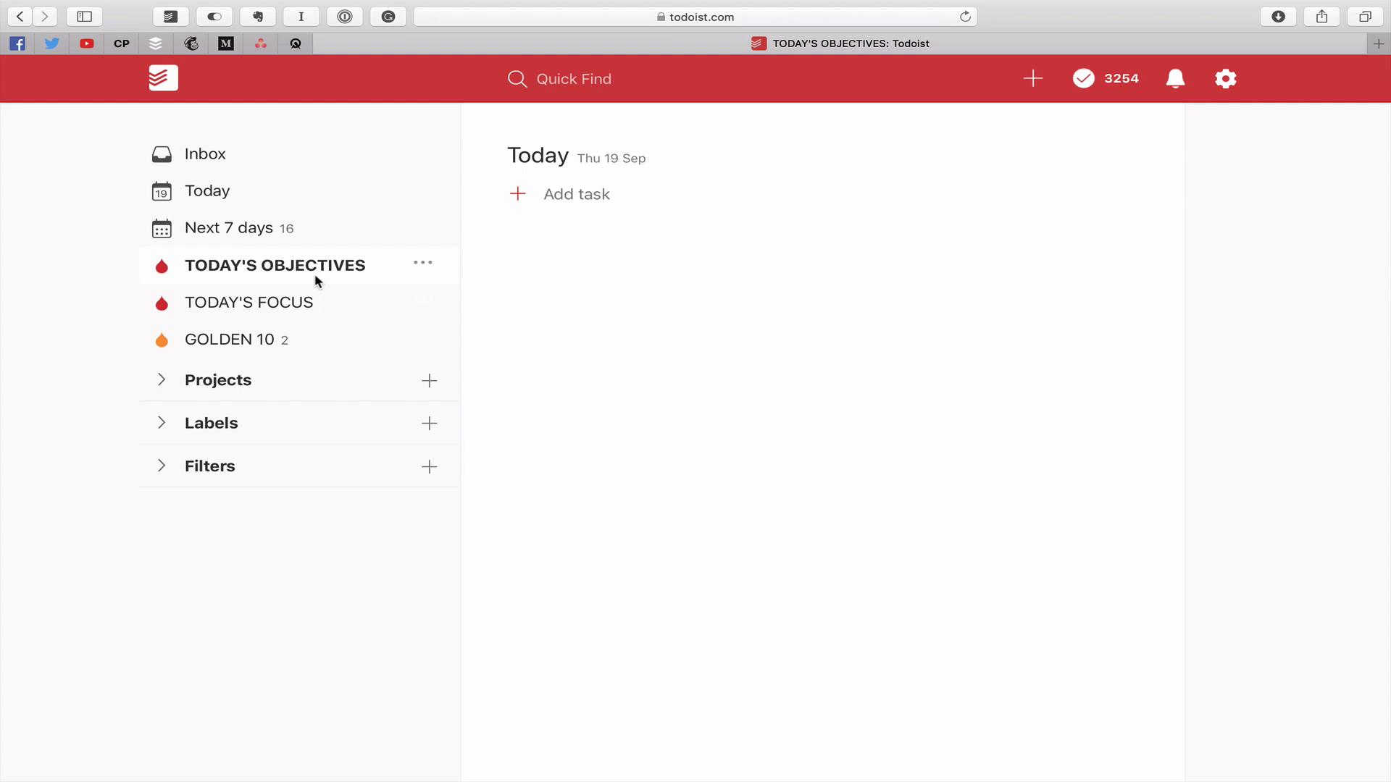
left_click(282, 303)
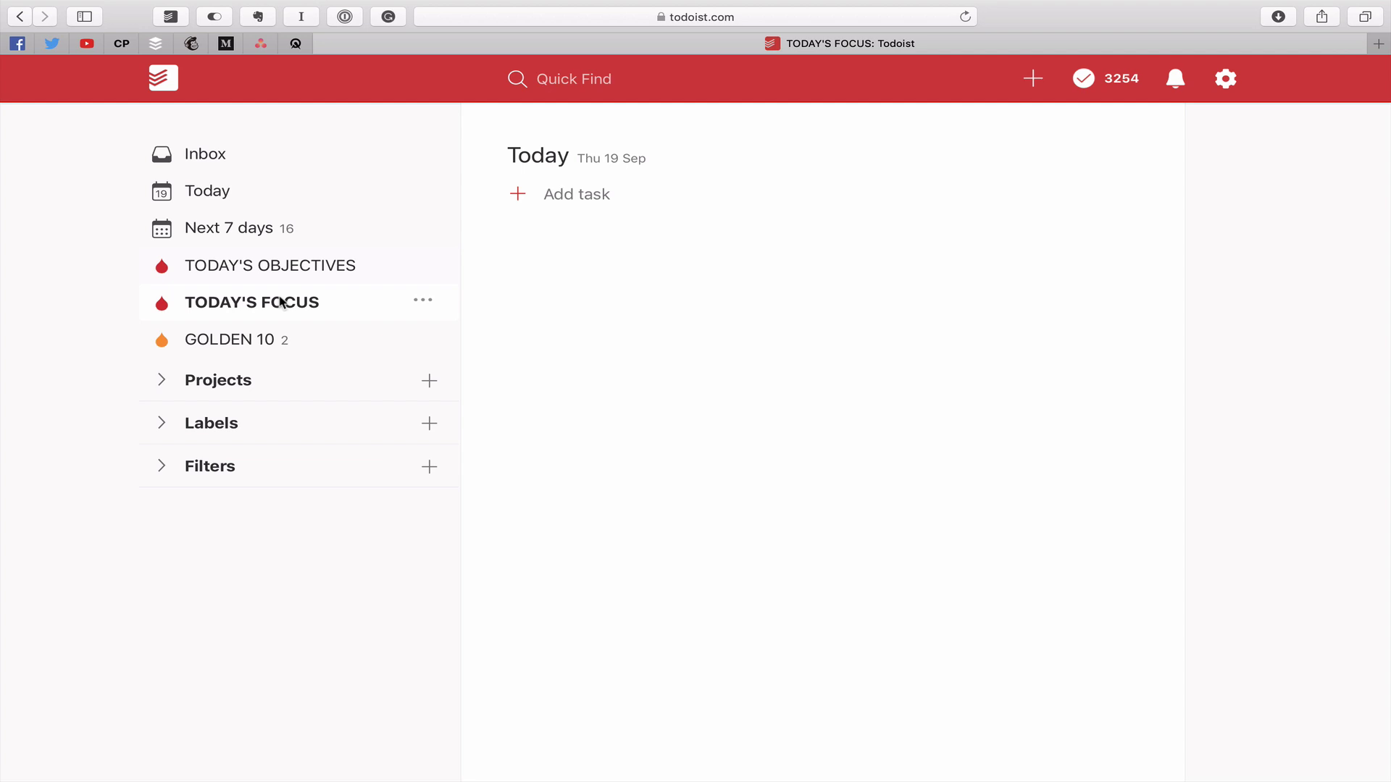
left_click(250, 346)
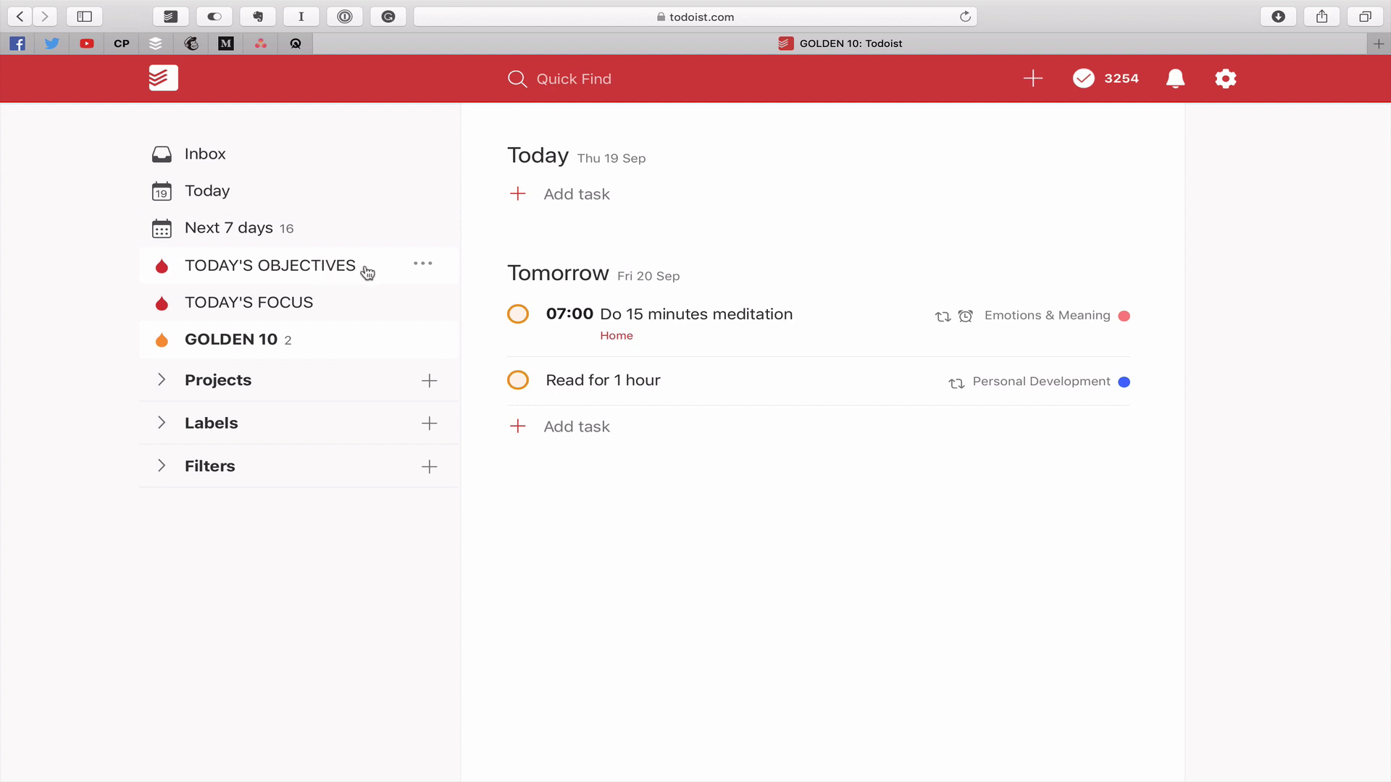
Step: Hide TODAY'S OBJECTIVES, TODAY'S FOCUS and GOLDEN 10 from favorites, leaving no favorites
left_click(424, 269)
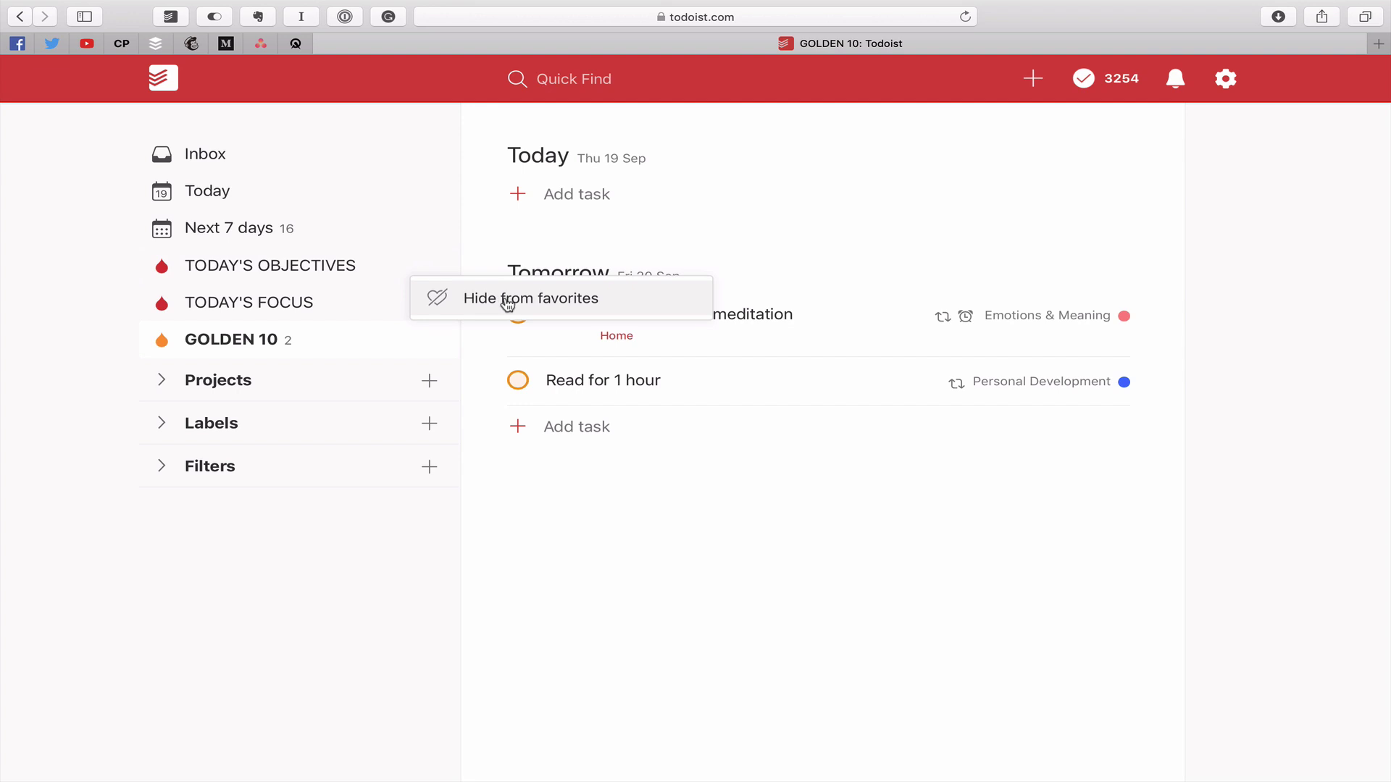
left_click(371, 266)
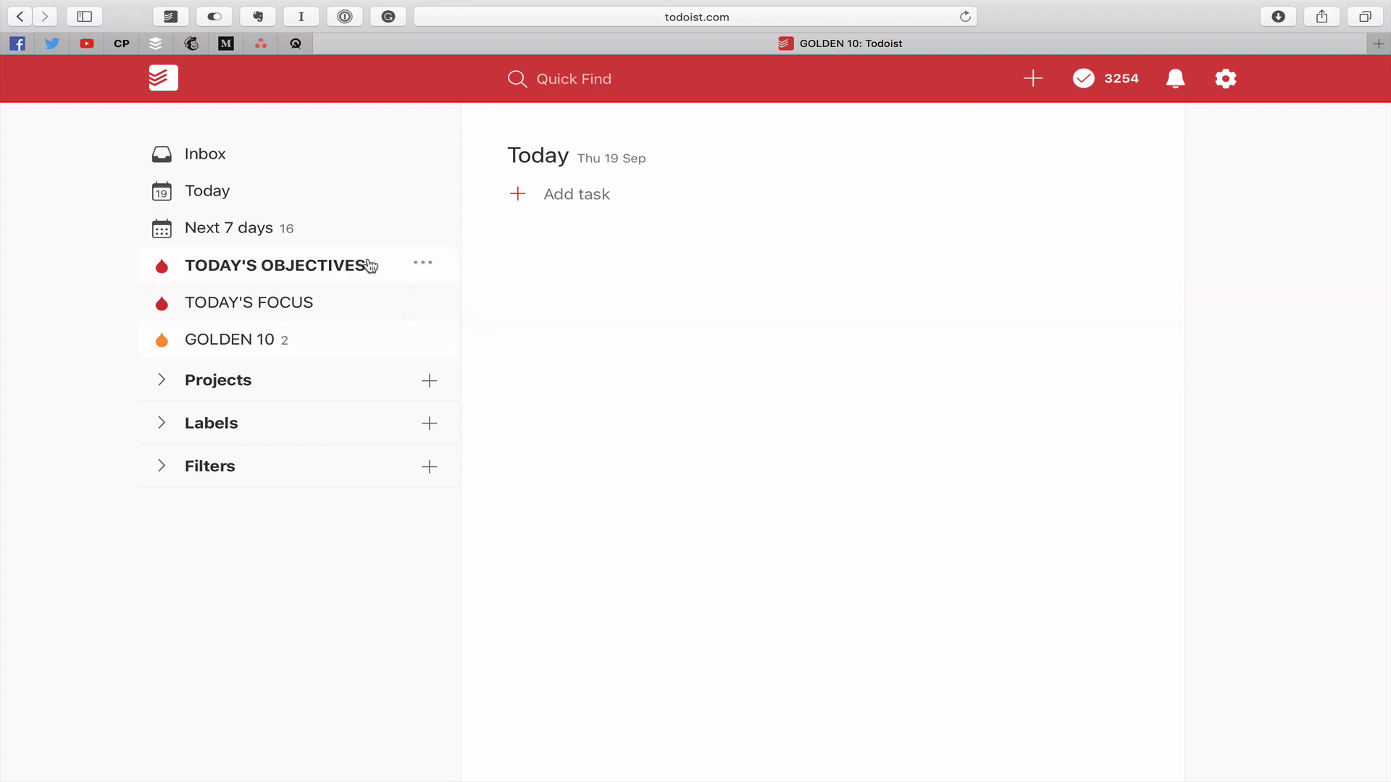
left_click(426, 269)
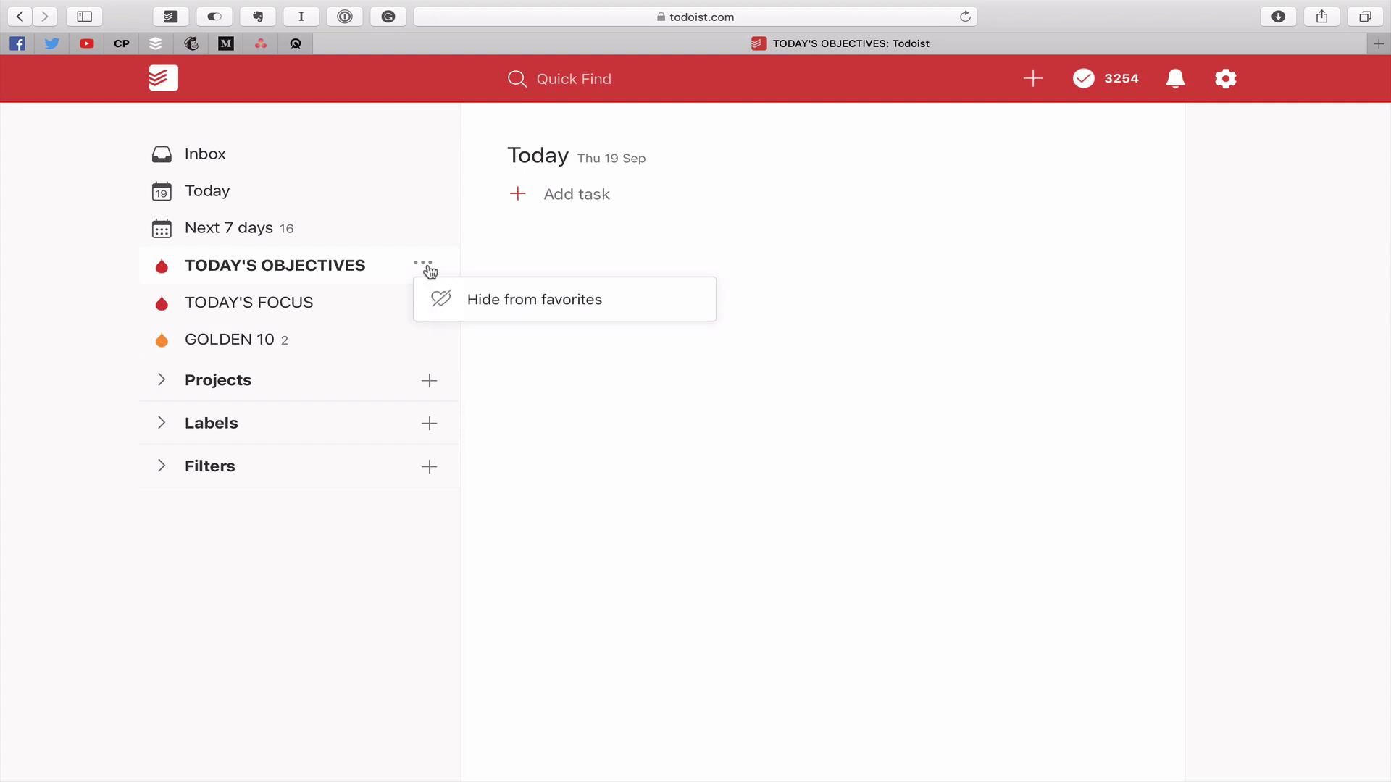
left_click(475, 299)
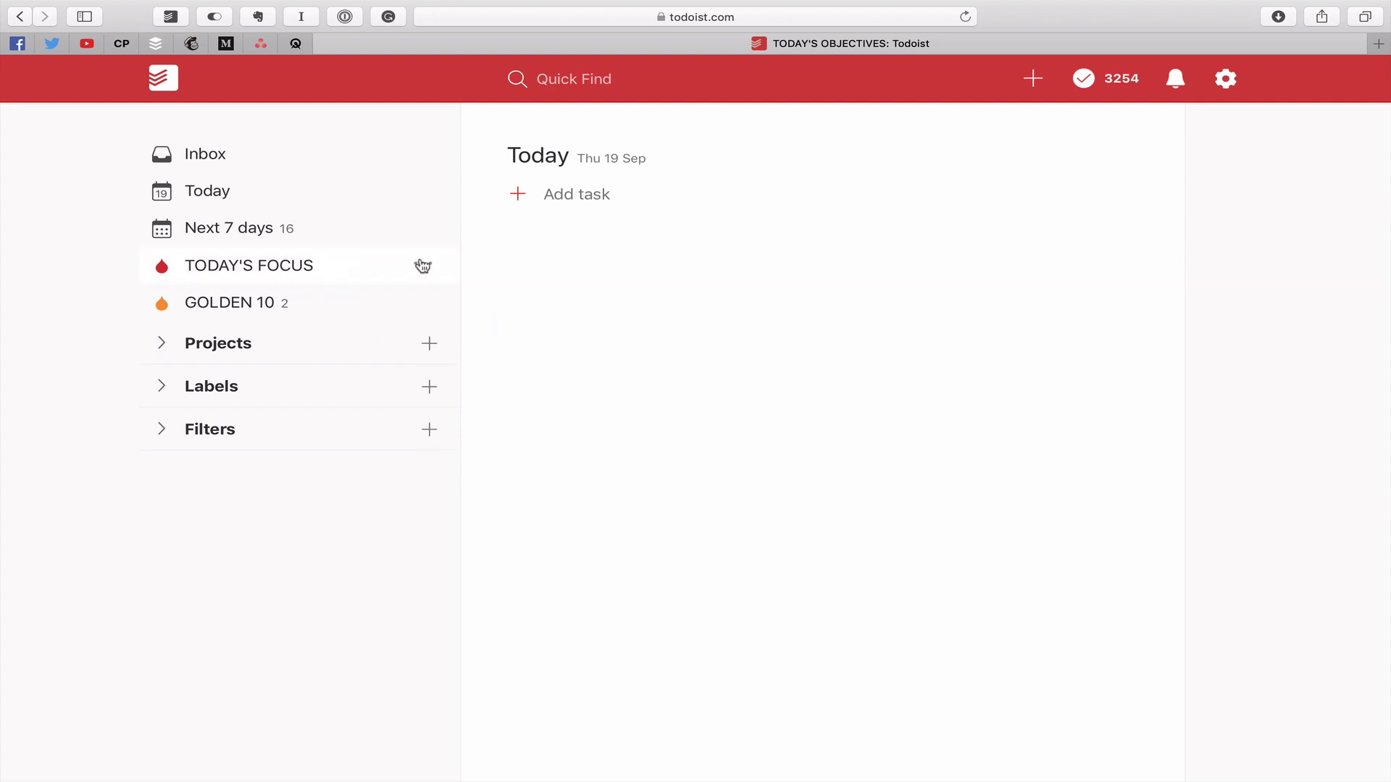
left_click(422, 266)
left_click(521, 308)
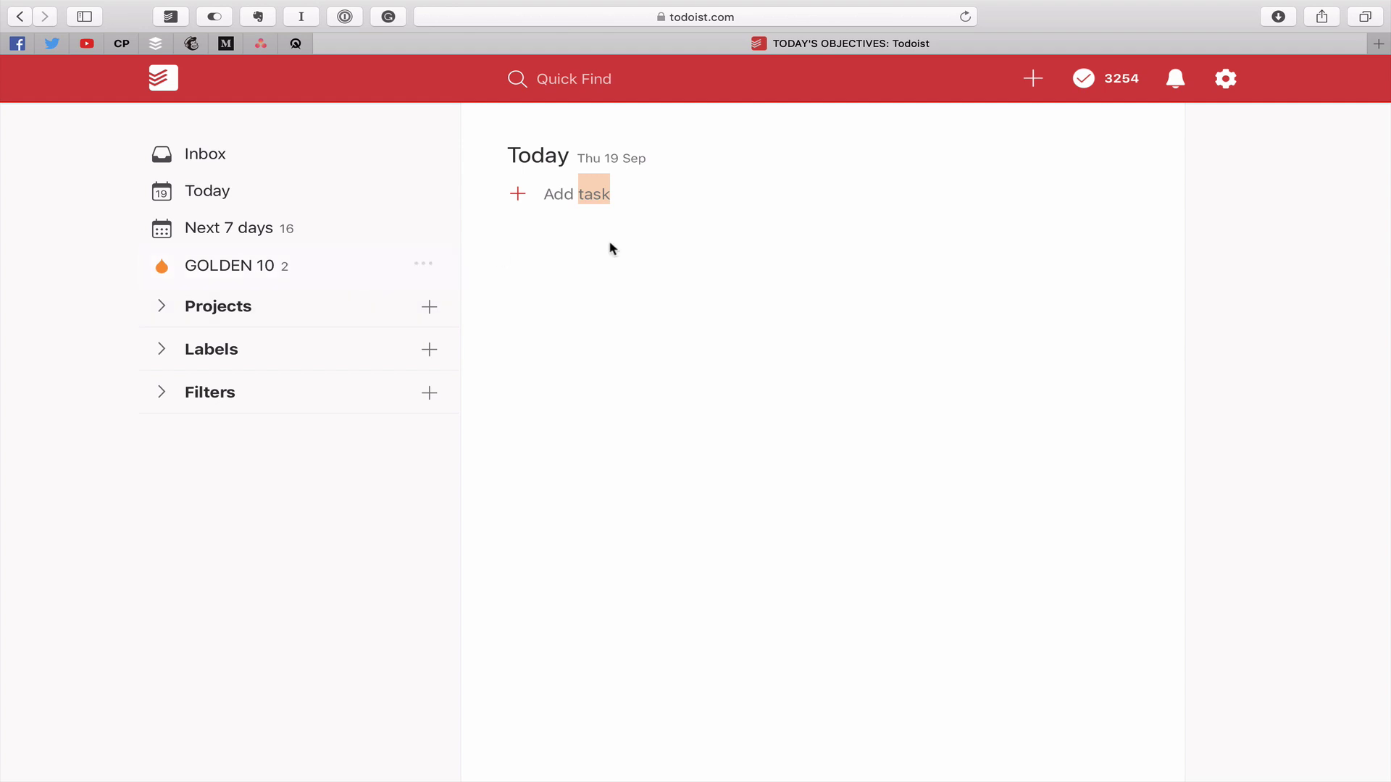
left_click(422, 266)
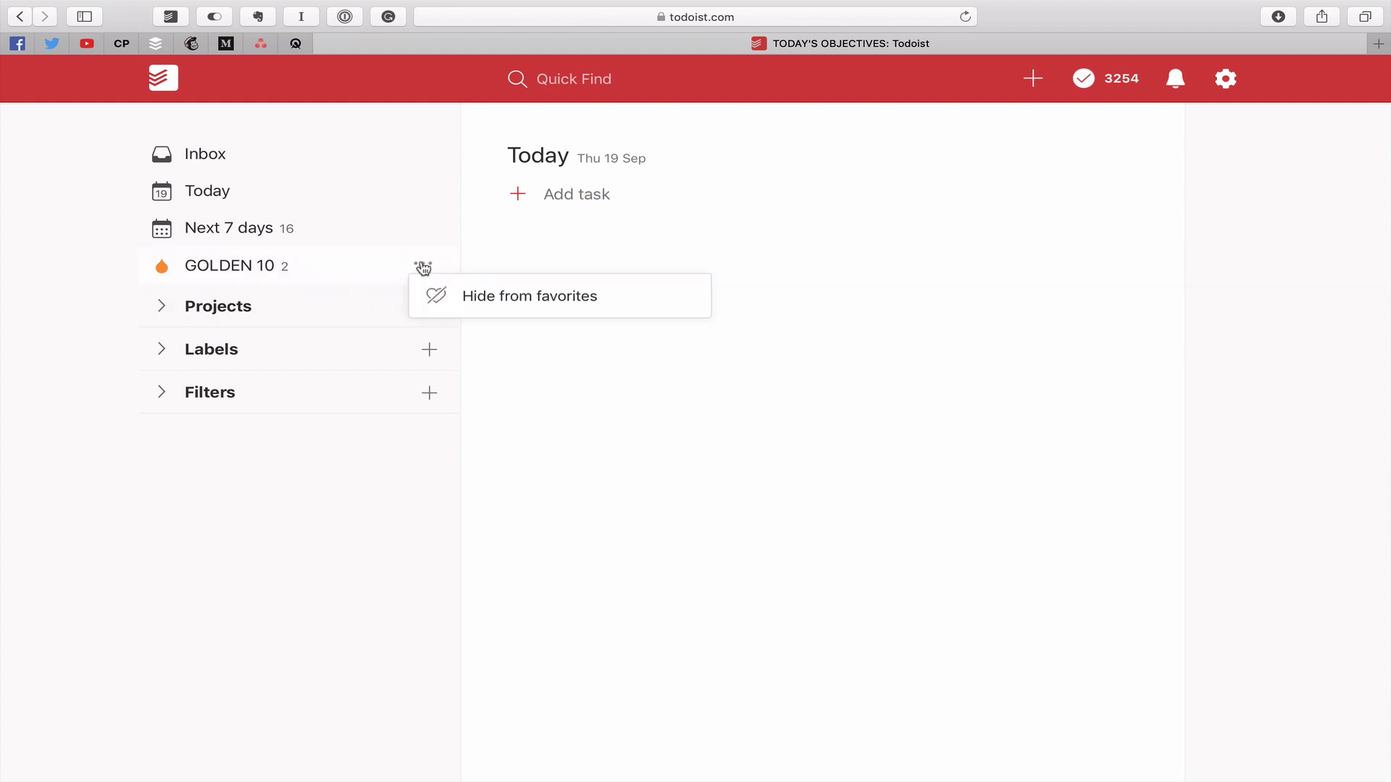
left_click(504, 298)
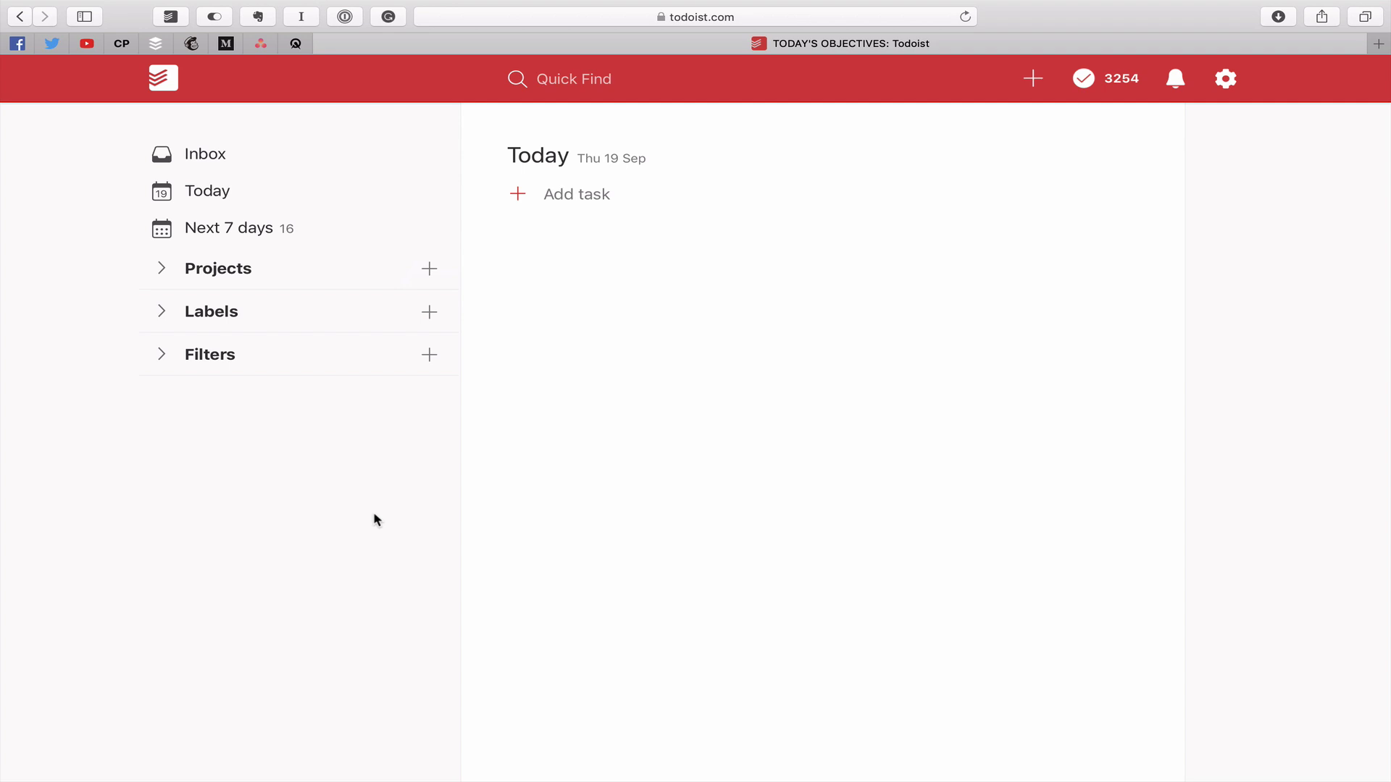
Step: Expand Labels and add the Calls, Email and Communications labels to favorites
left_click(160, 311)
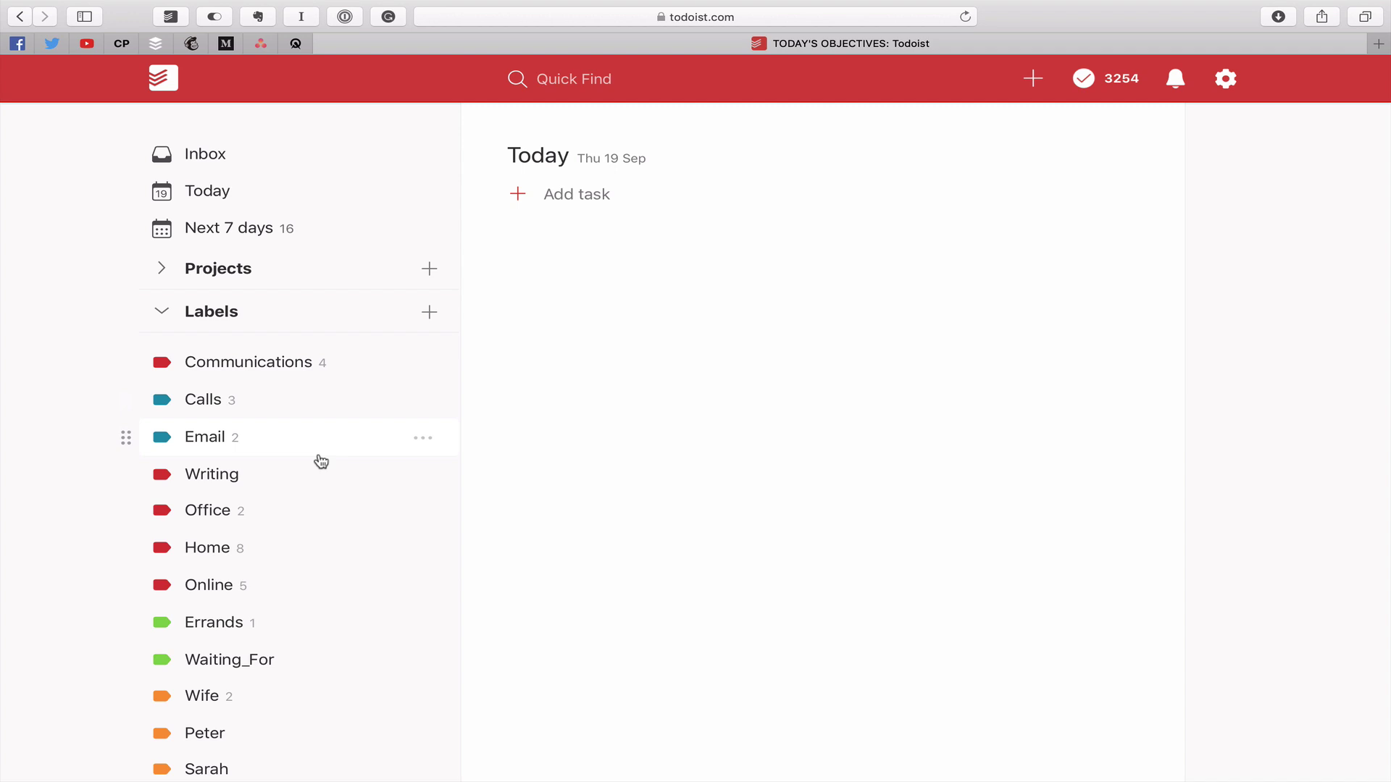
left_click(422, 400)
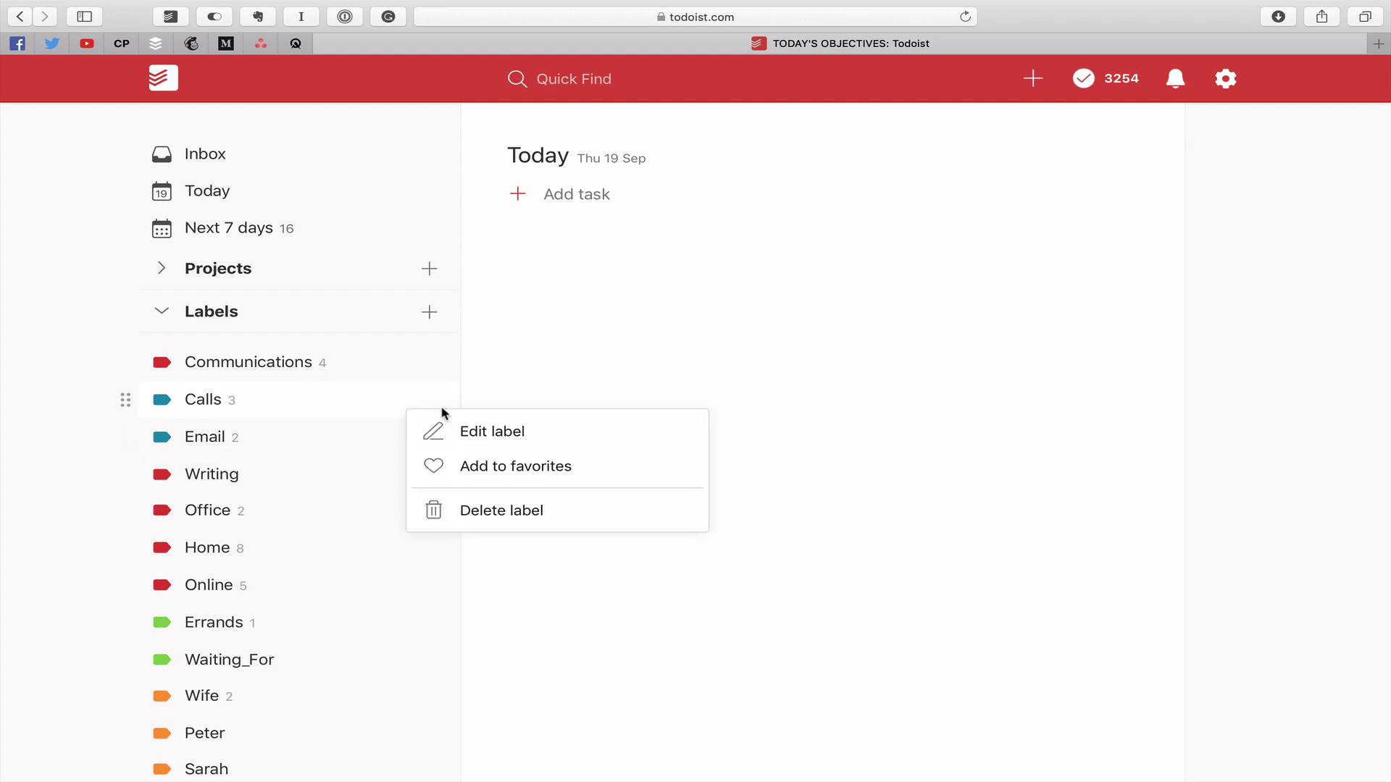
left_click(517, 467)
left_click(249, 479)
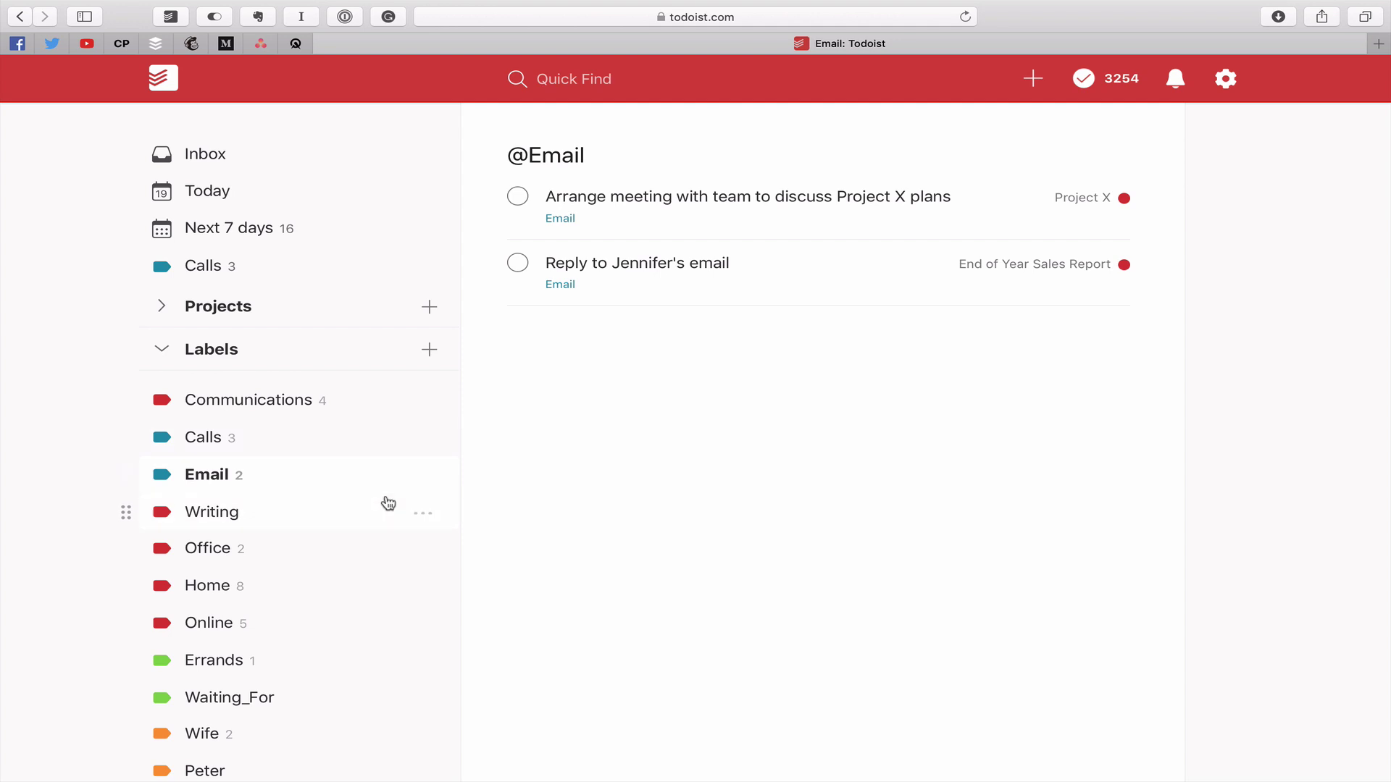
left_click(423, 475)
left_click(488, 541)
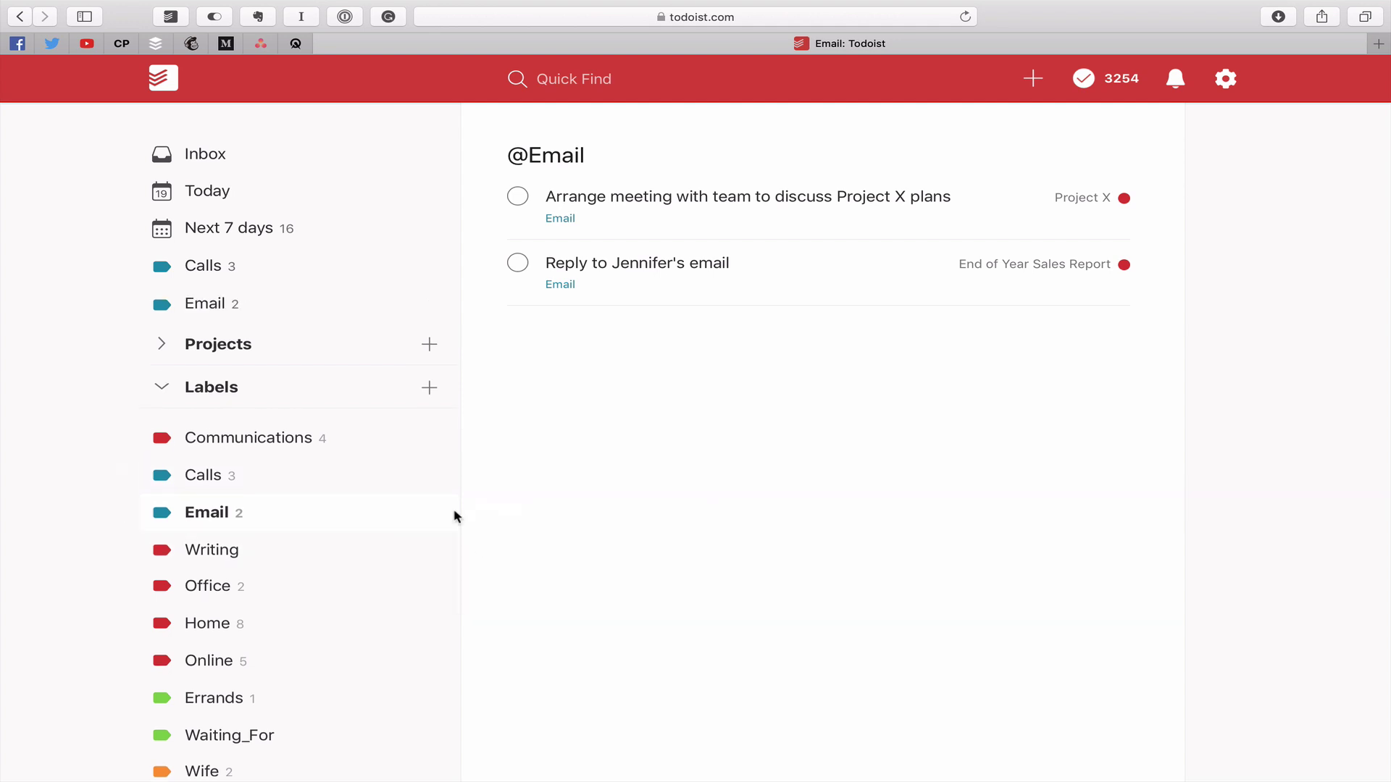
left_click(423, 439)
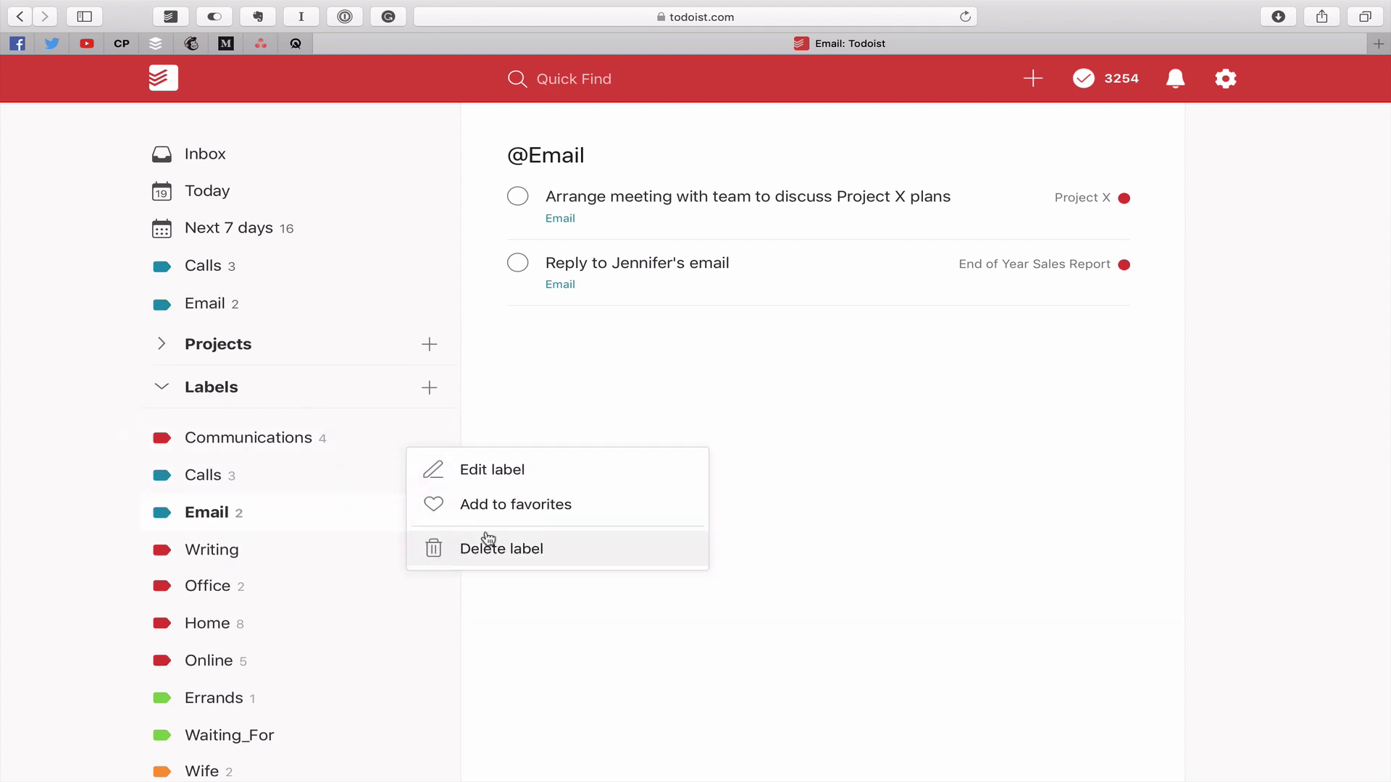
left_click(478, 505)
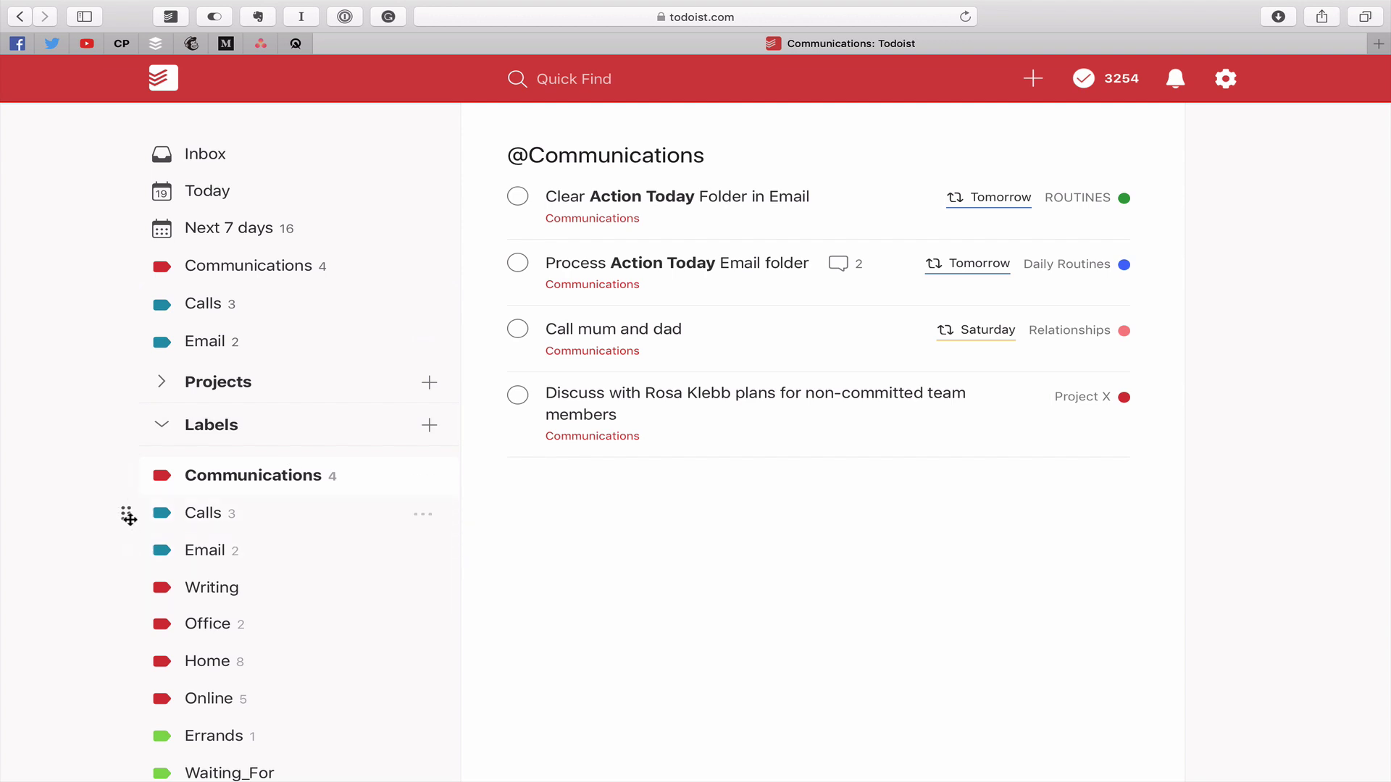
Step: Drag Calls, then Email, above Communications so the labels read Calls, Email, Communications
left_click_drag(127, 514, 124, 475)
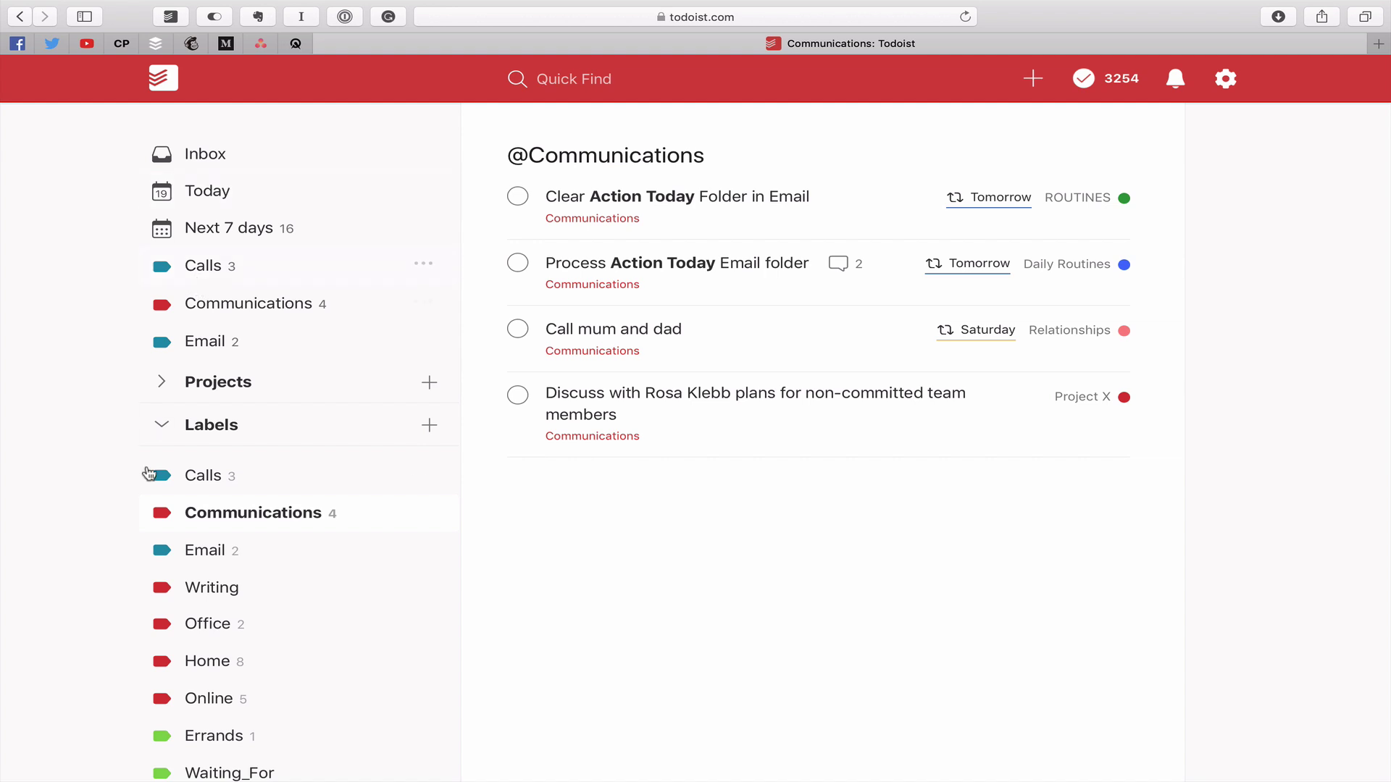
left_click_drag(126, 551, 124, 514)
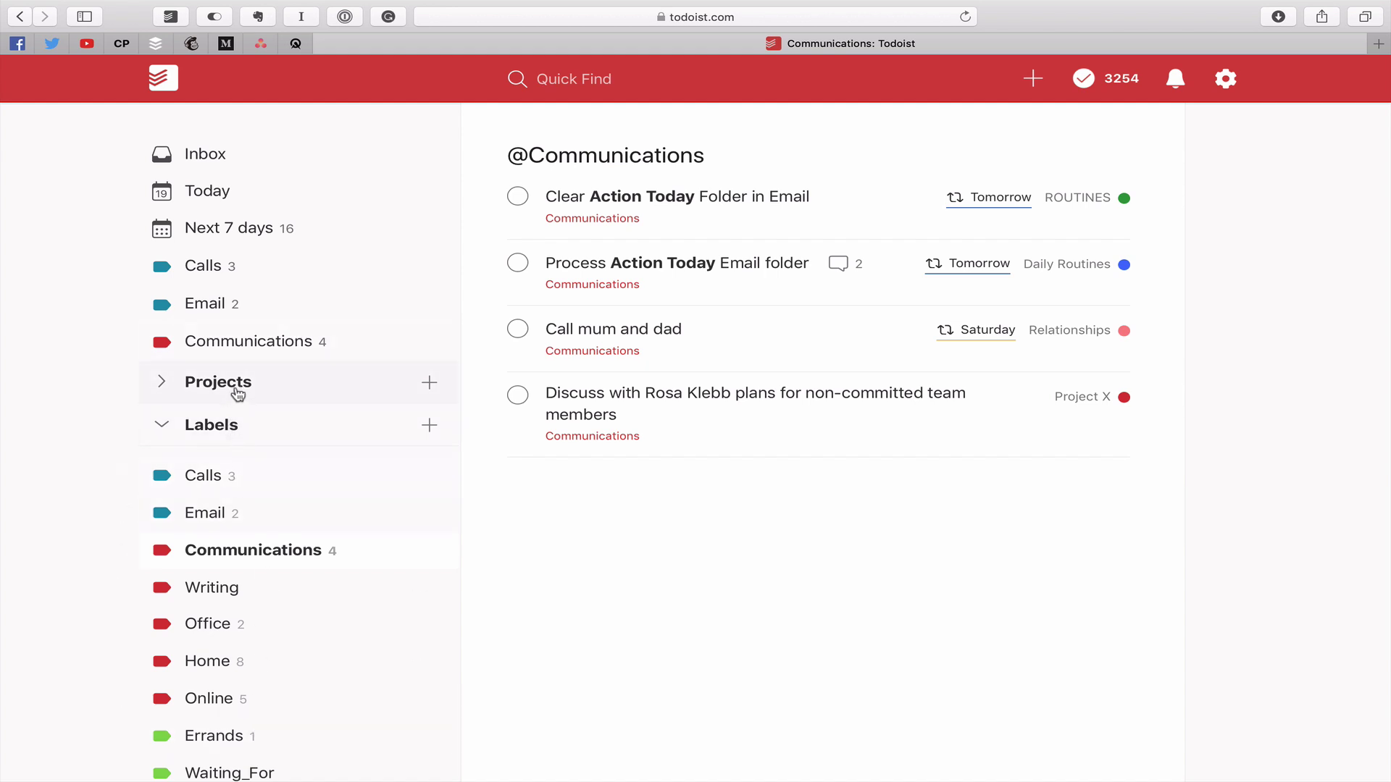
scroll(223, 431, "down", 10)
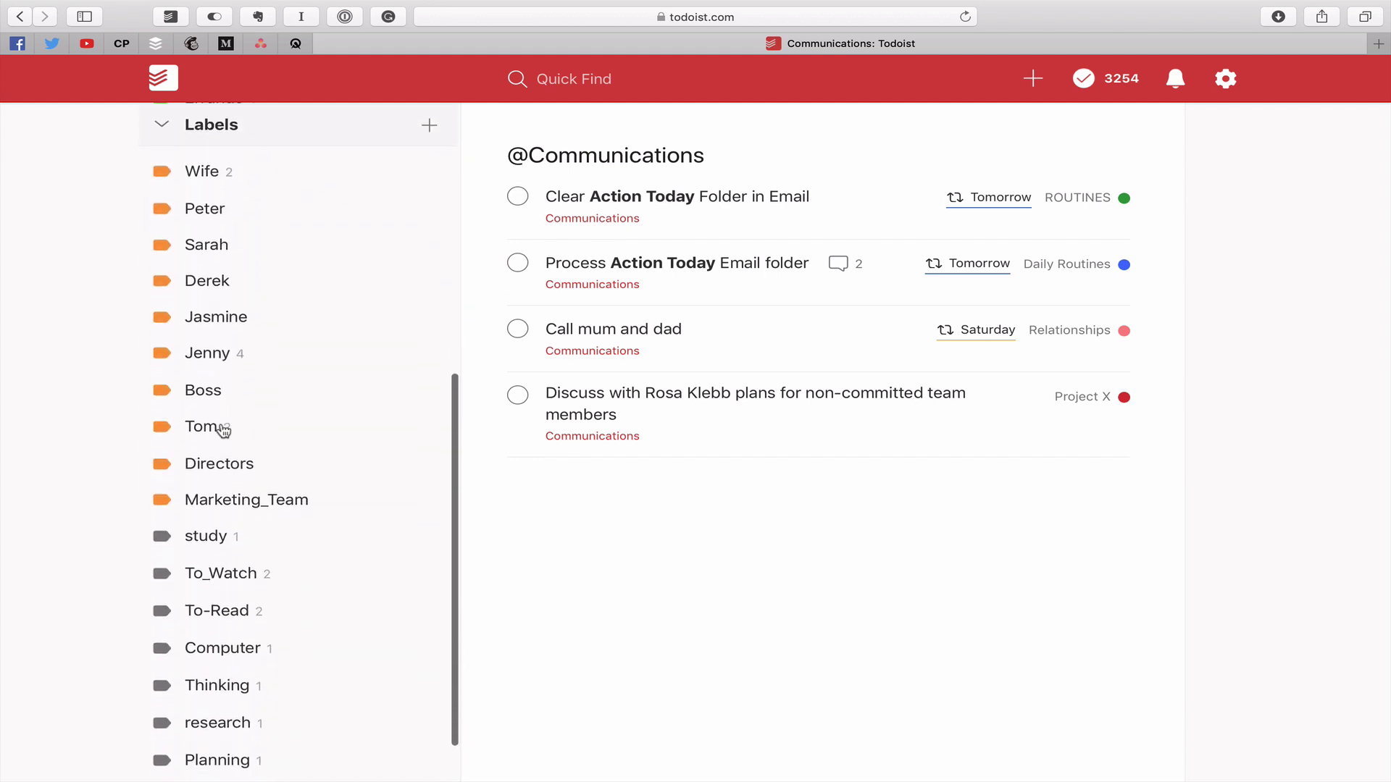
scroll(161, 607, "up", 10)
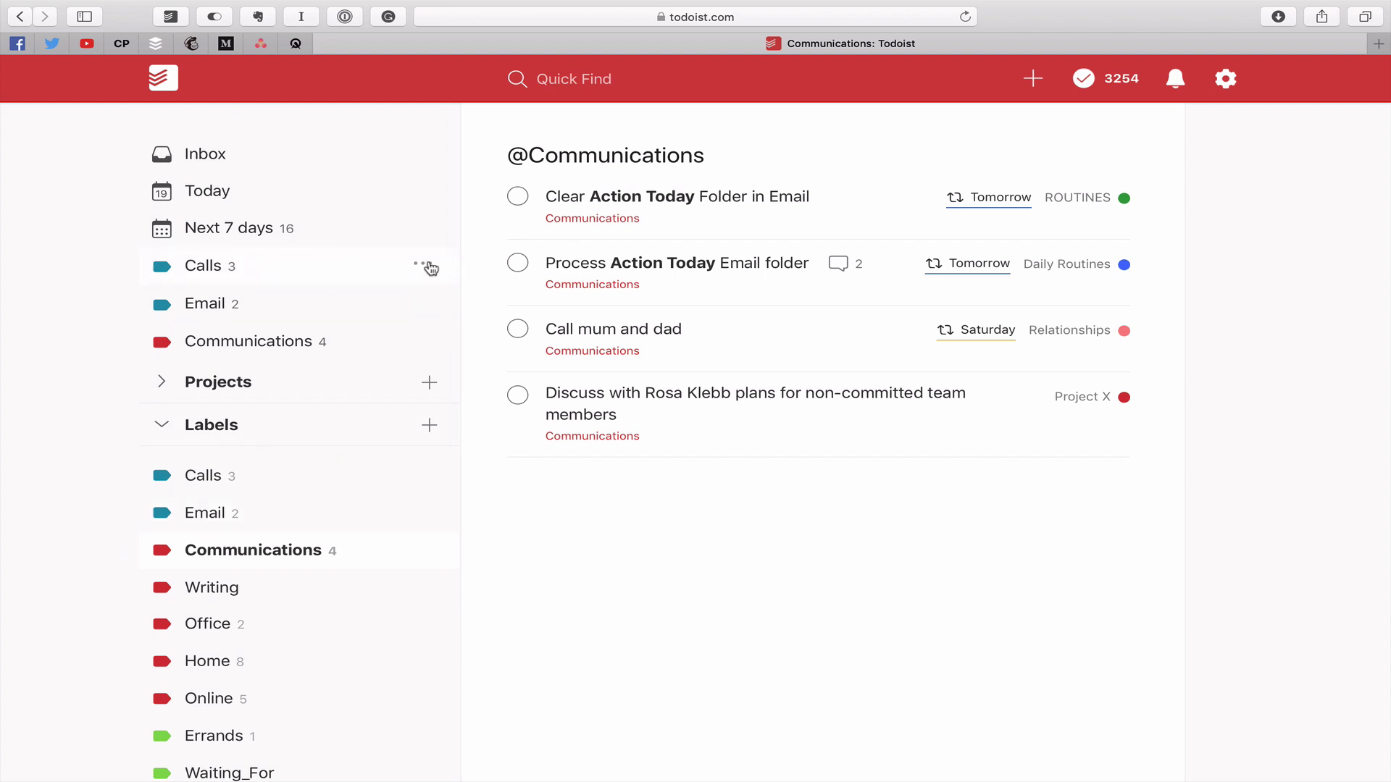
left_click(429, 267)
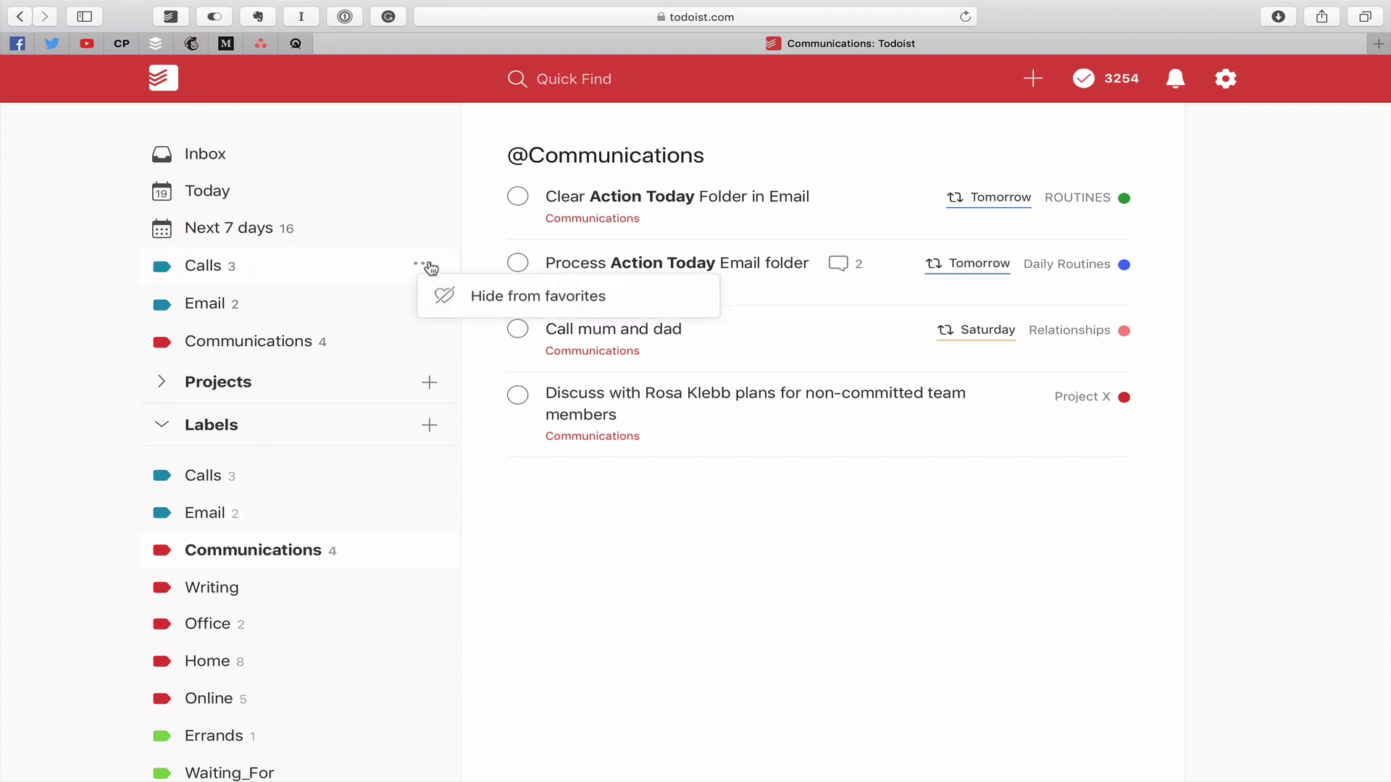
left_click(535, 293)
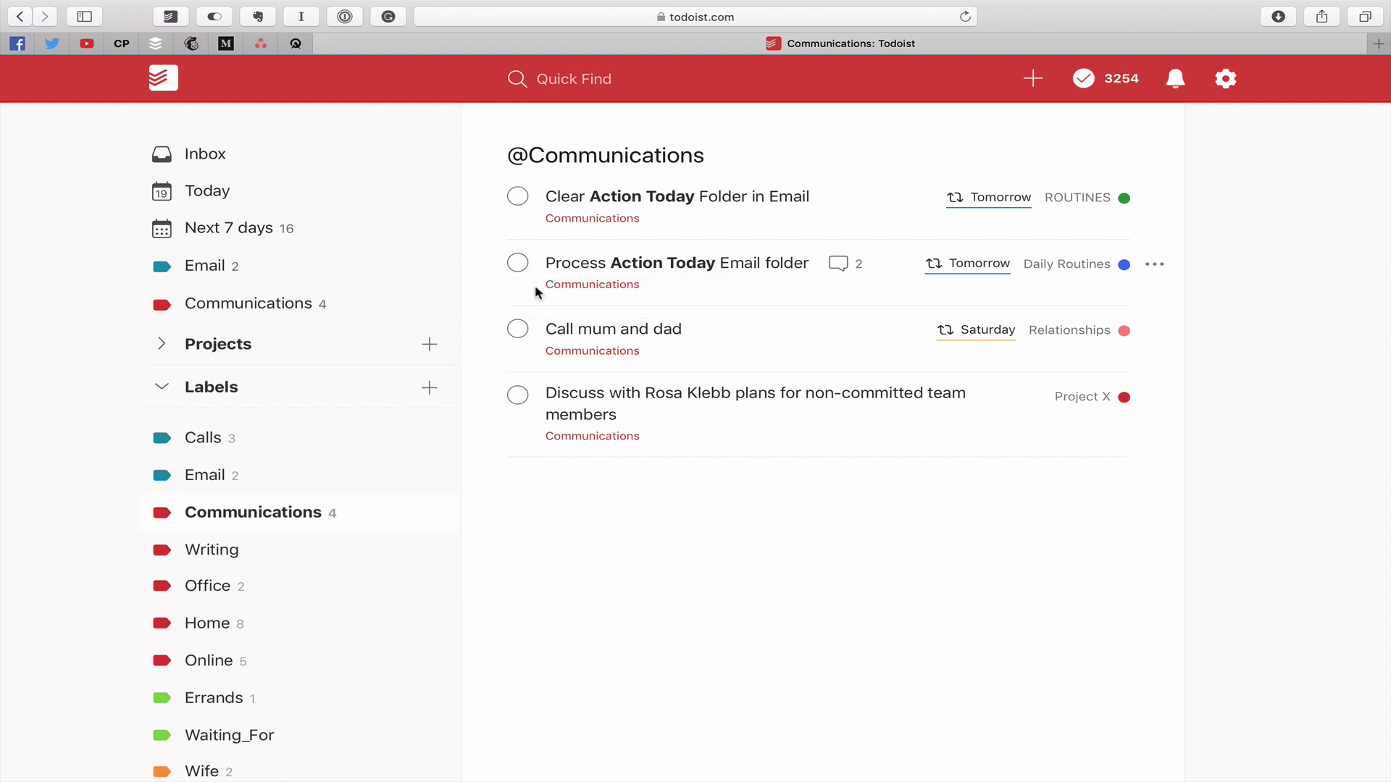
left_click(434, 265)
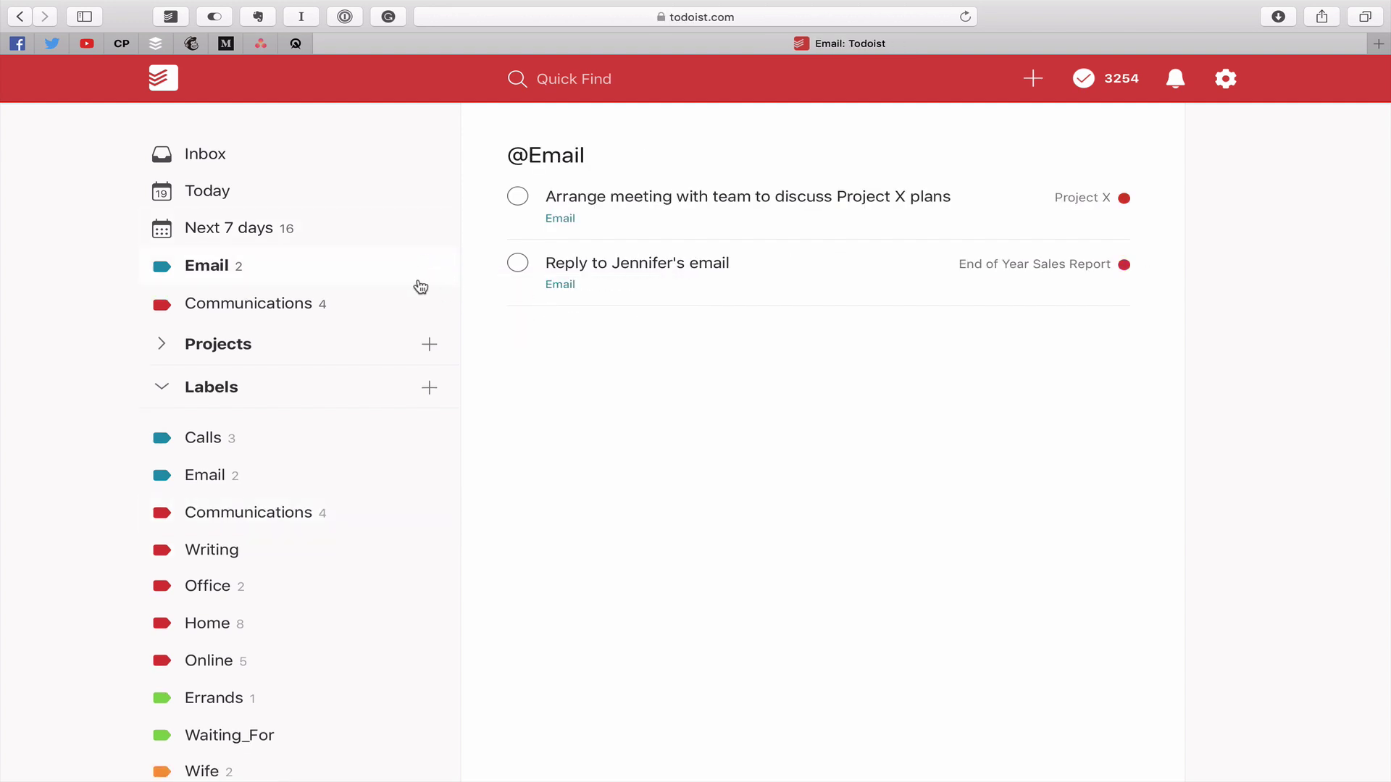
left_click(421, 265)
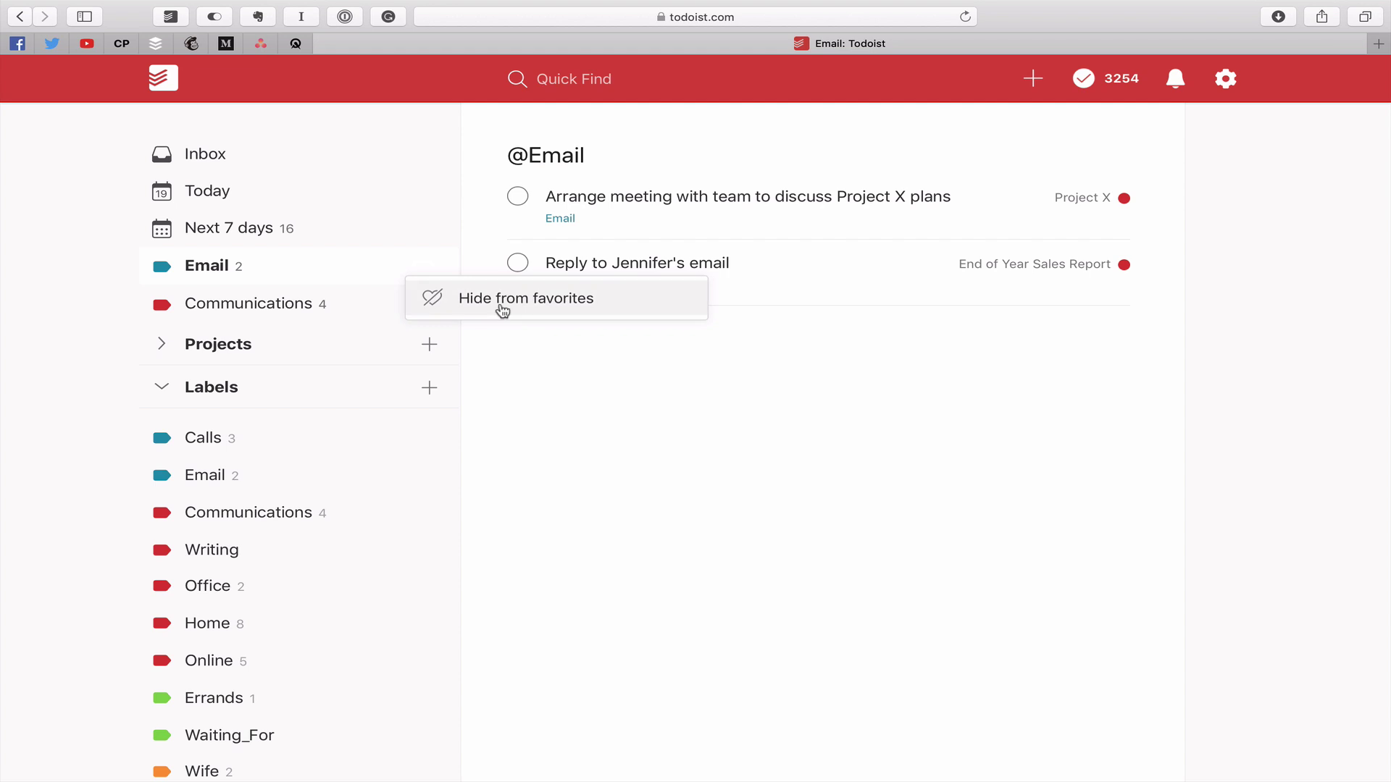
left_click(502, 310)
left_click(420, 266)
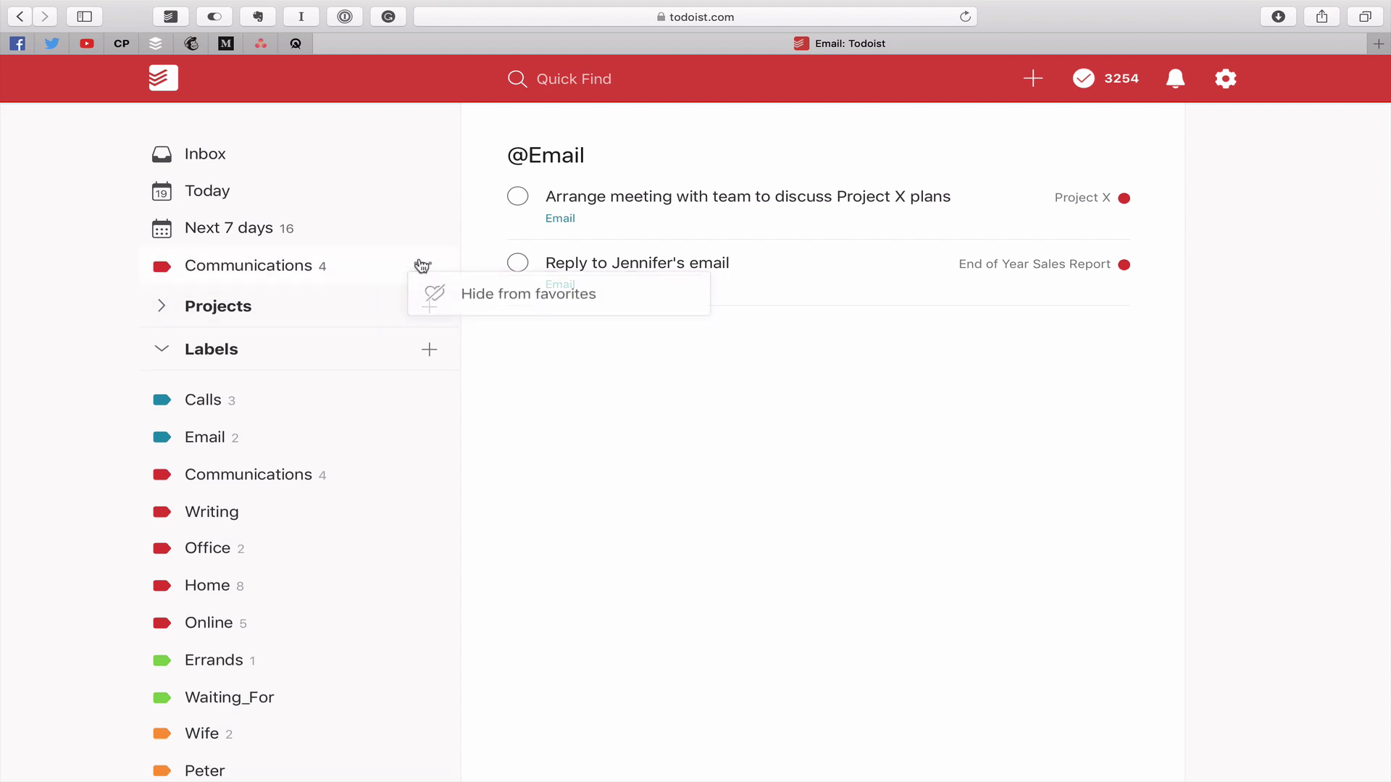
left_click(482, 297)
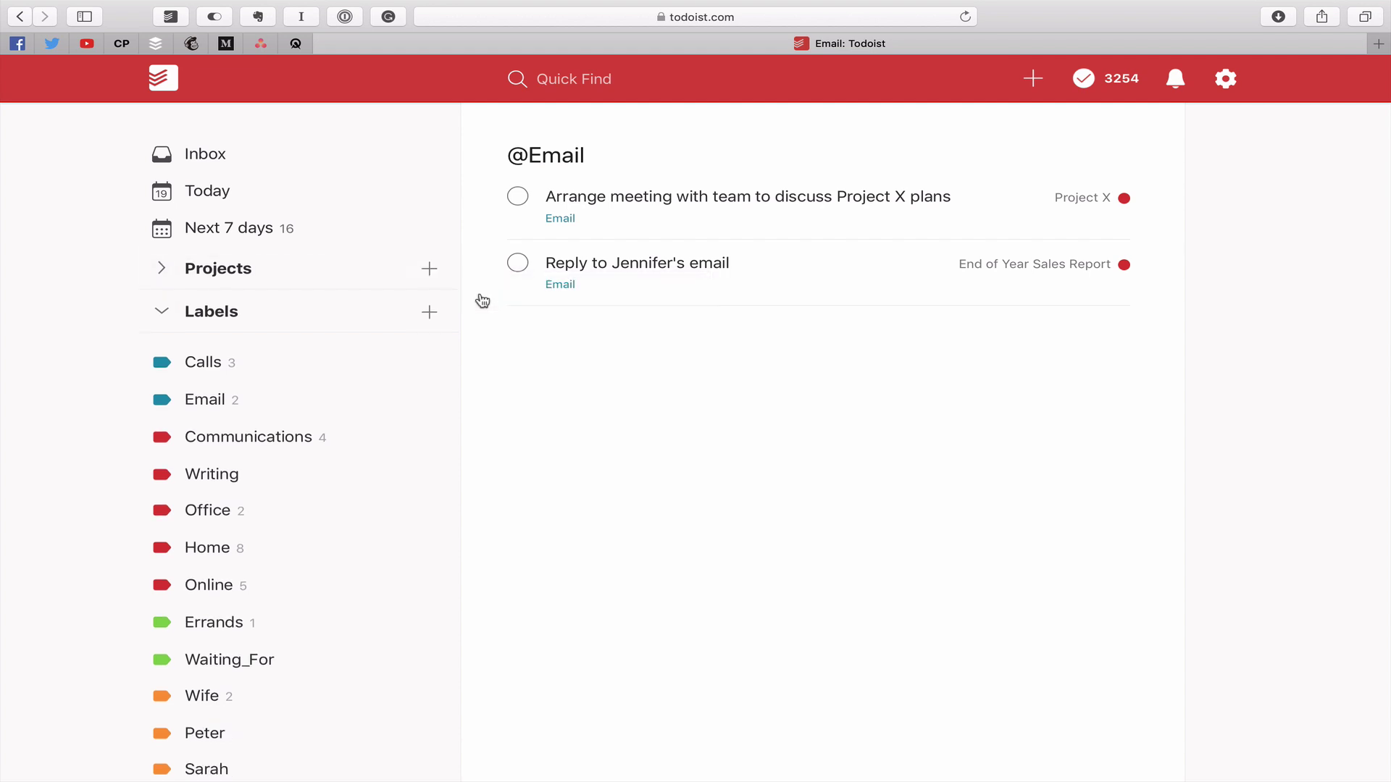
Step: Collapse the Labels list and expand Filters to show all eight saved filters
left_click(171, 309)
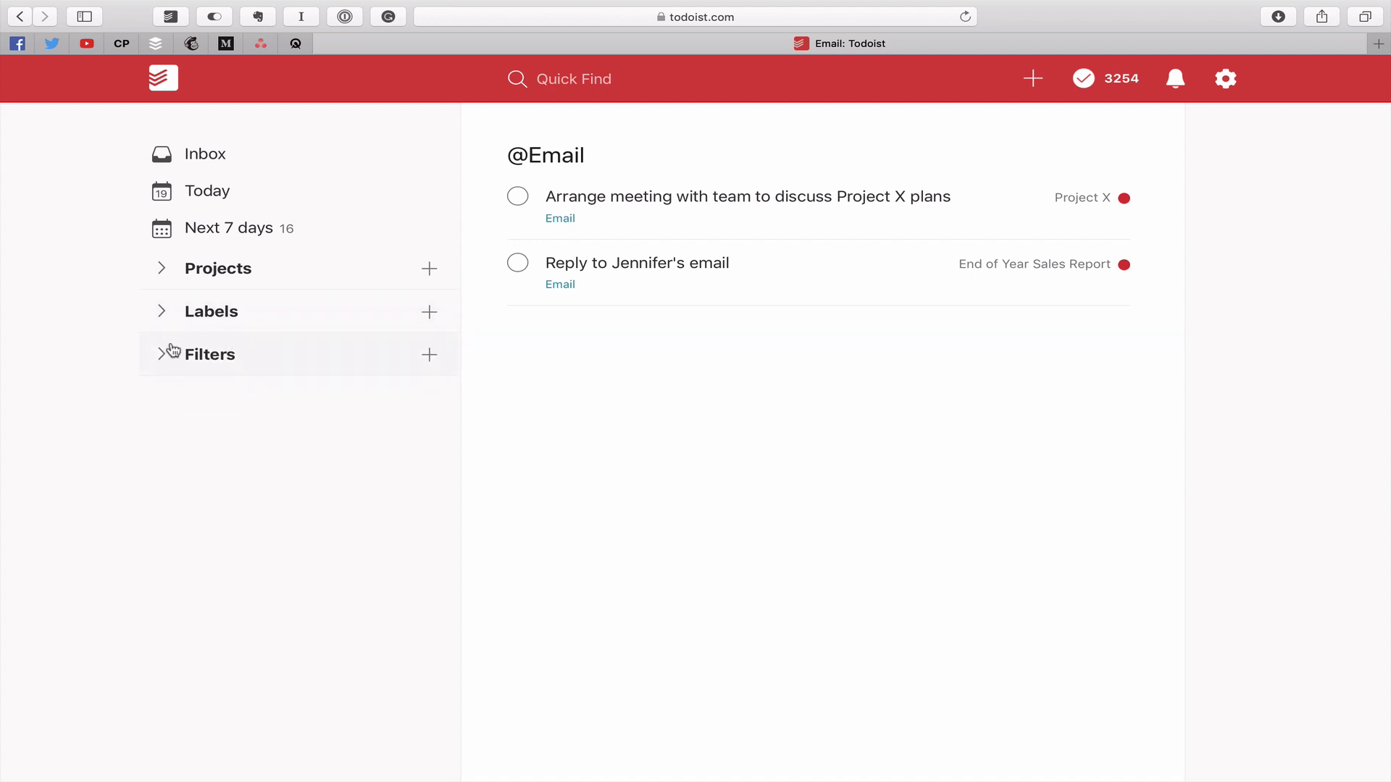
left_click(171, 352)
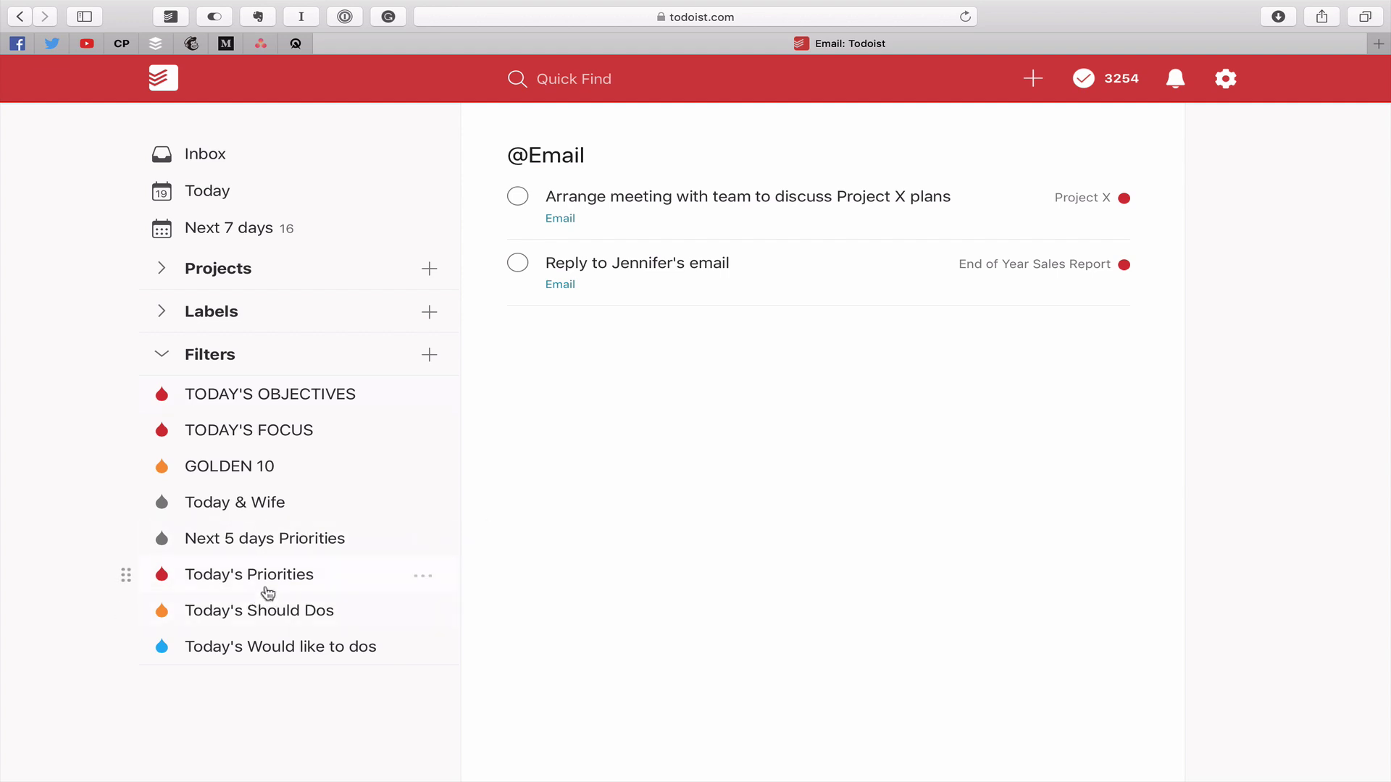
Step: Add Today's Priorities, Today's Should Dos and Today's Would like to dos to favorites, then collapse Filters
left_click(426, 577)
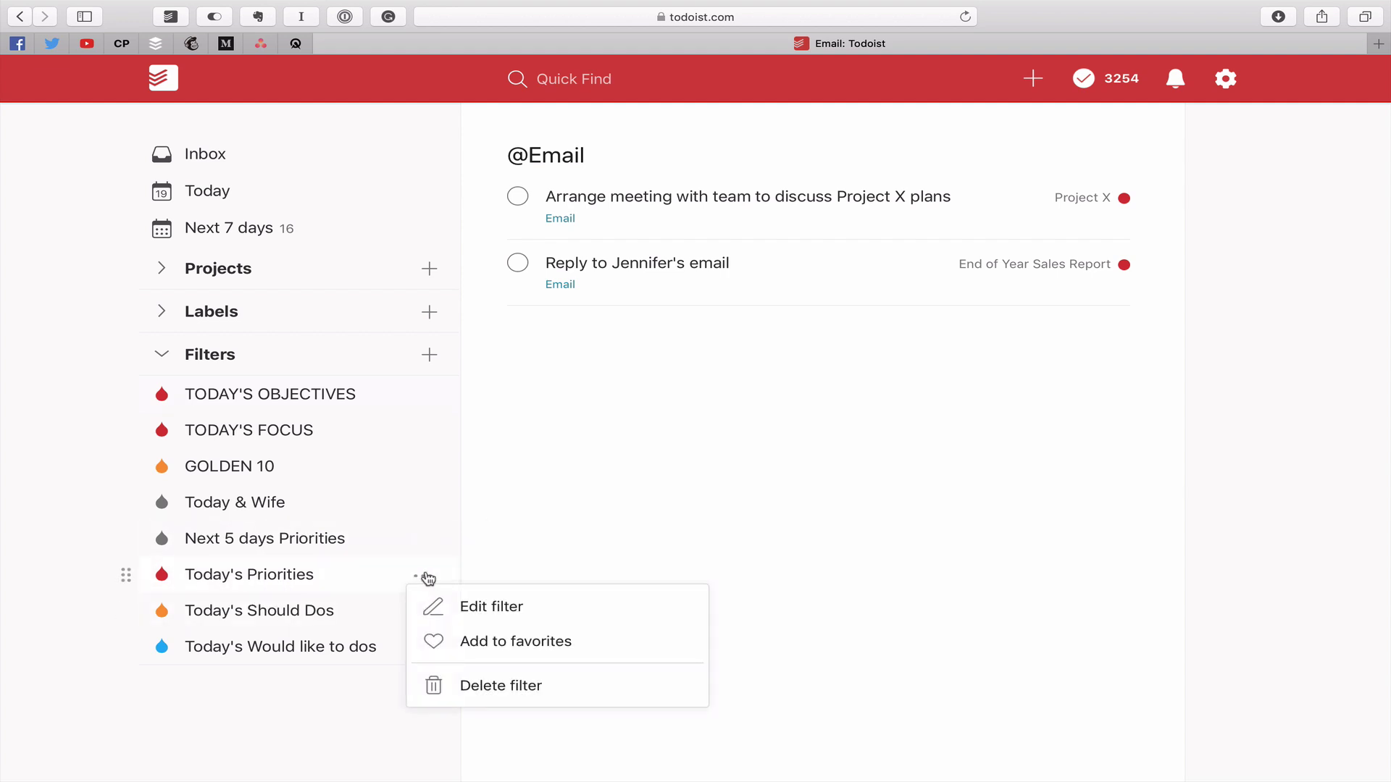
left_click(506, 641)
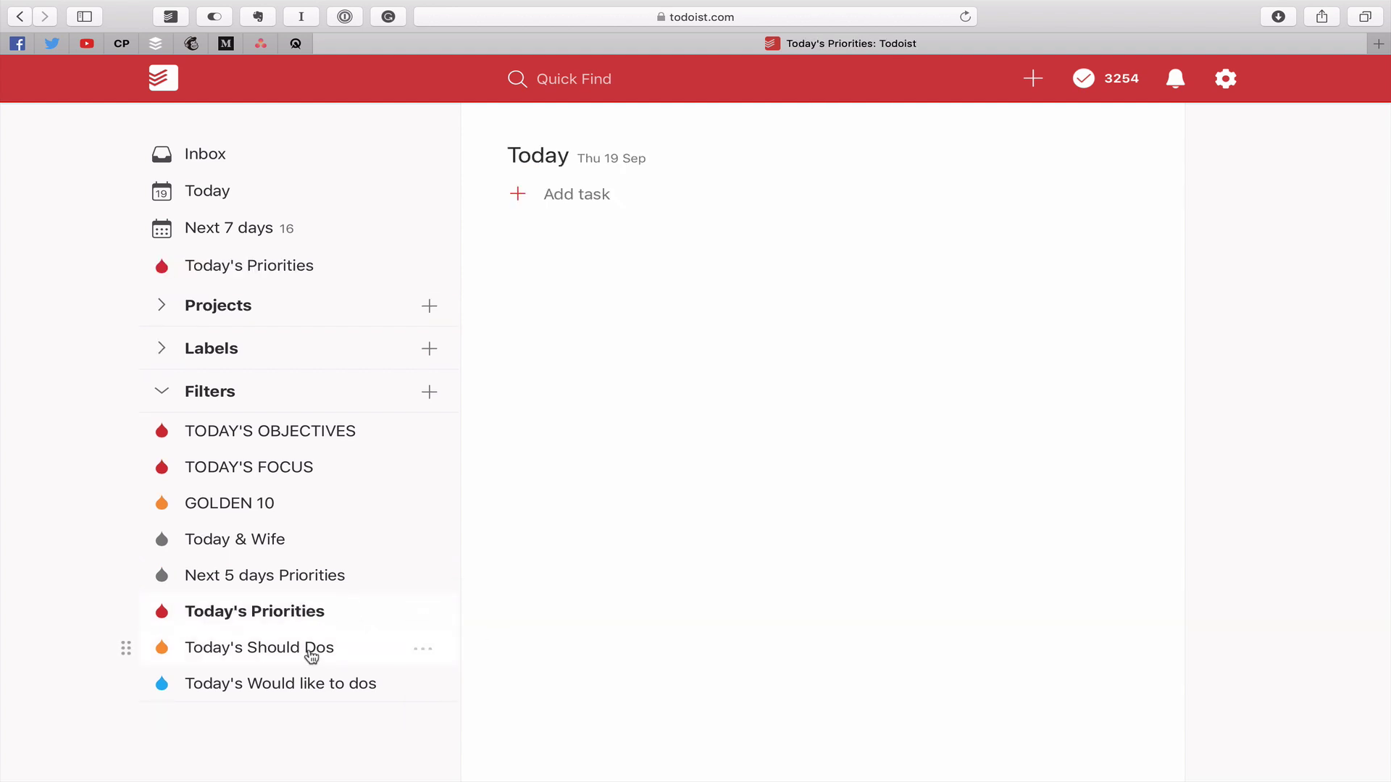
left_click(423, 650)
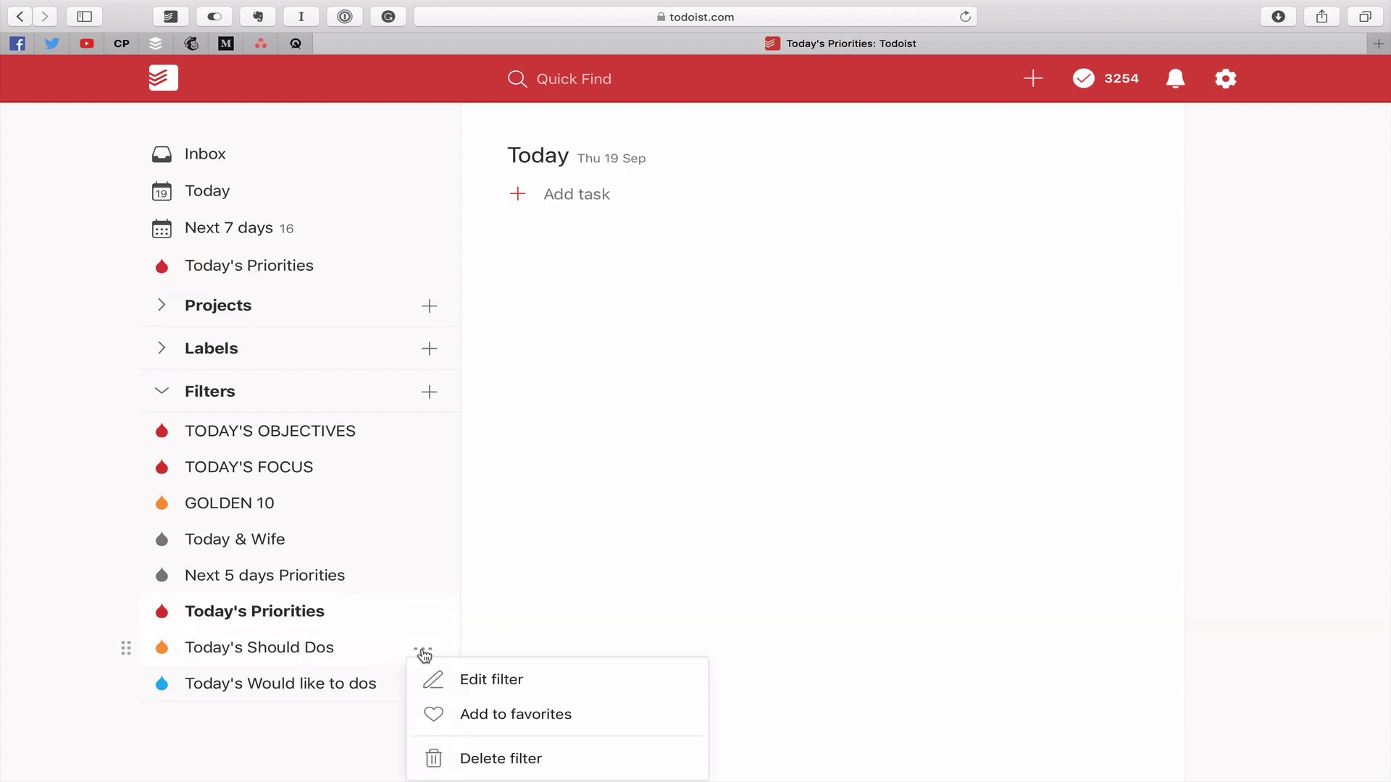
left_click(515, 713)
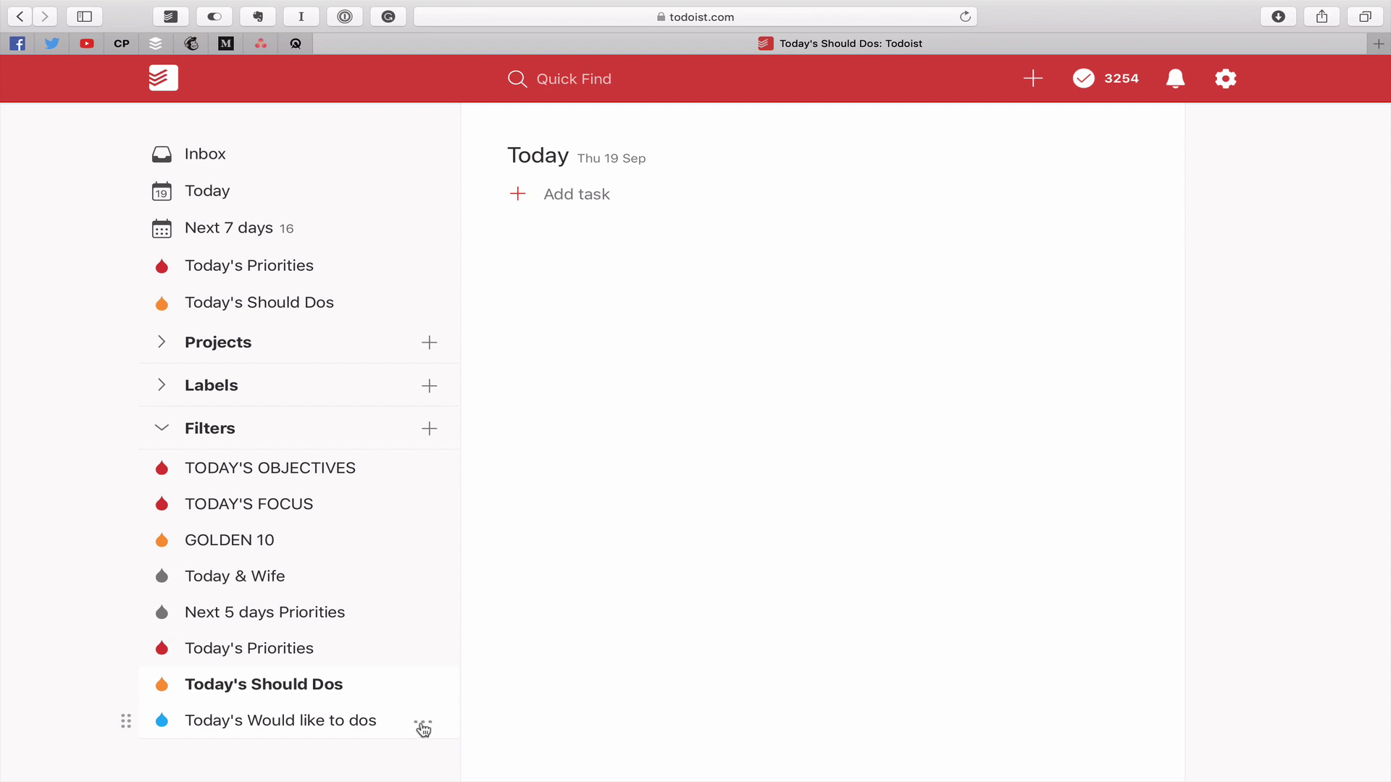
left_click(423, 728)
left_click(471, 701)
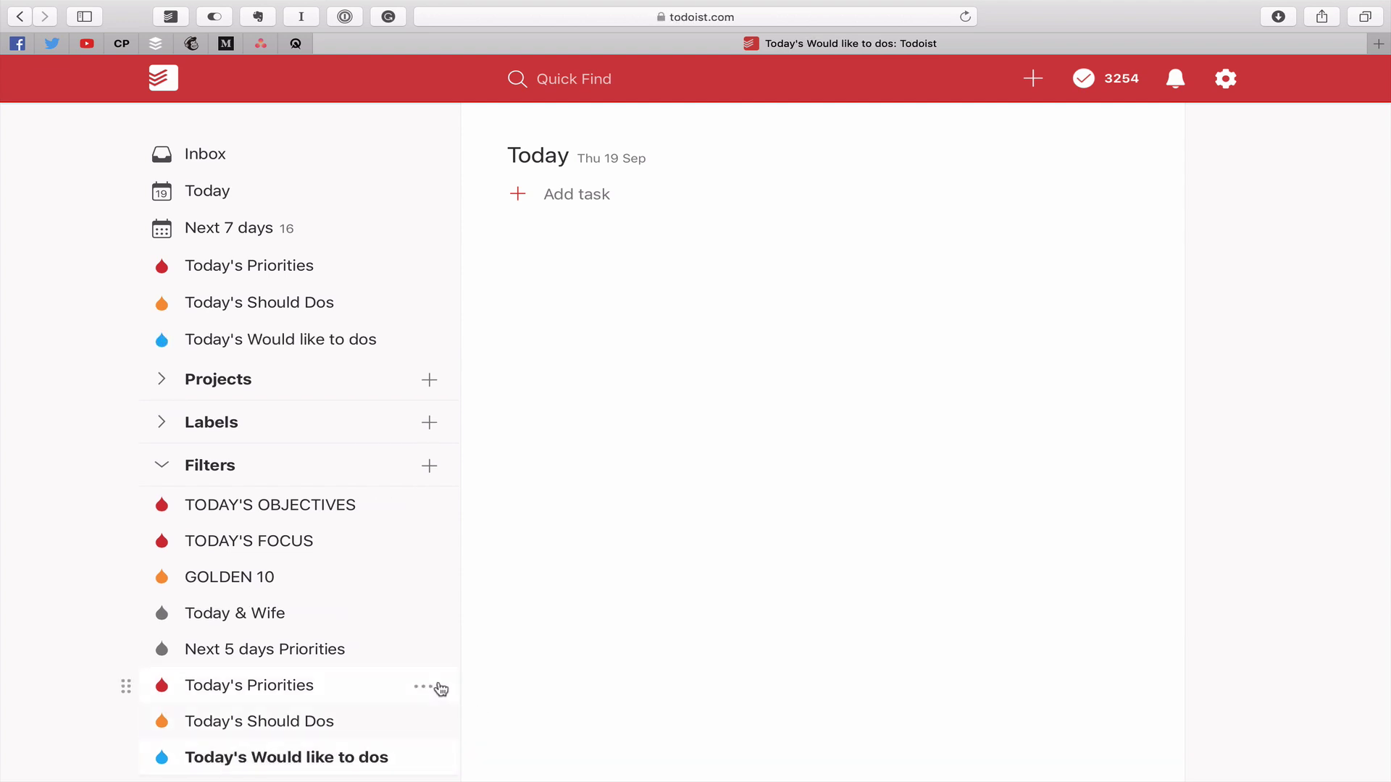
left_click(163, 468)
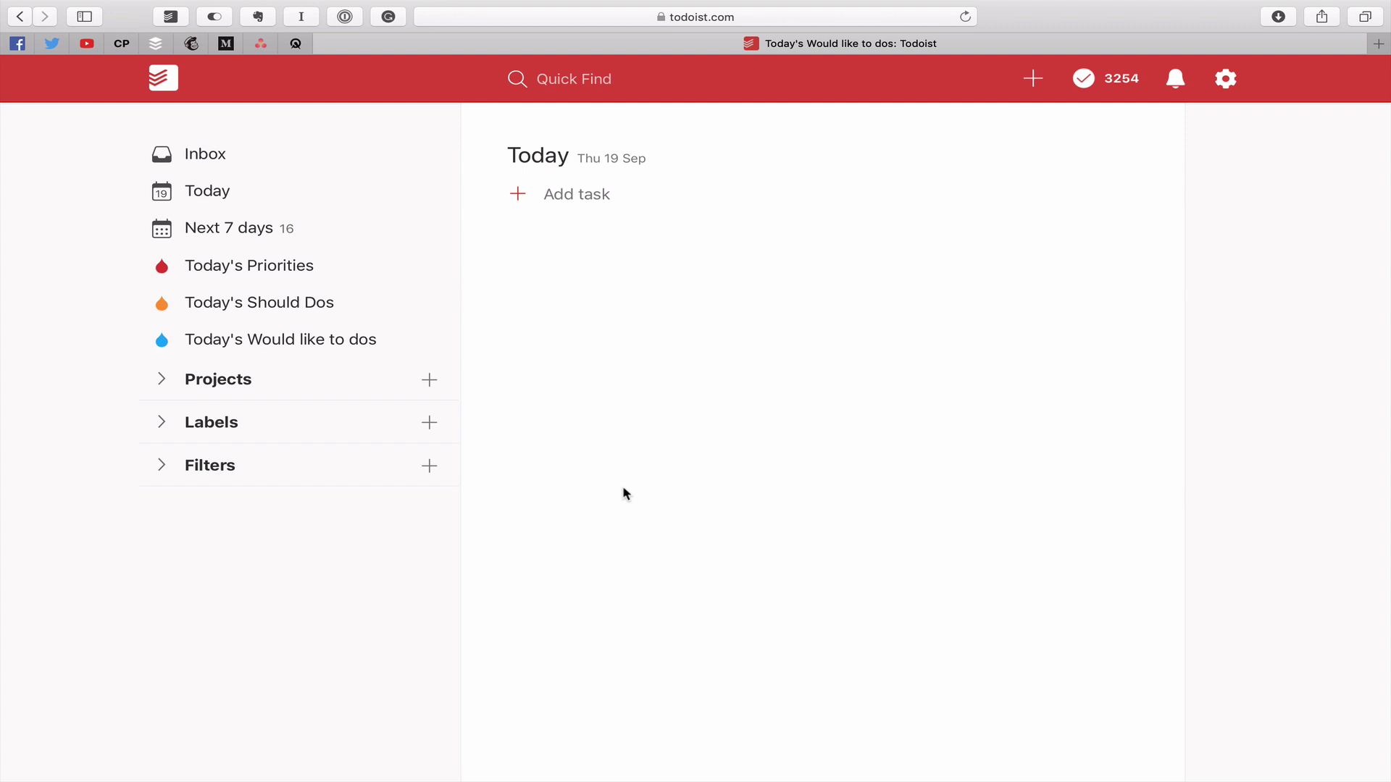
left_click(241, 229)
scroll(716, 551, "down", 2)
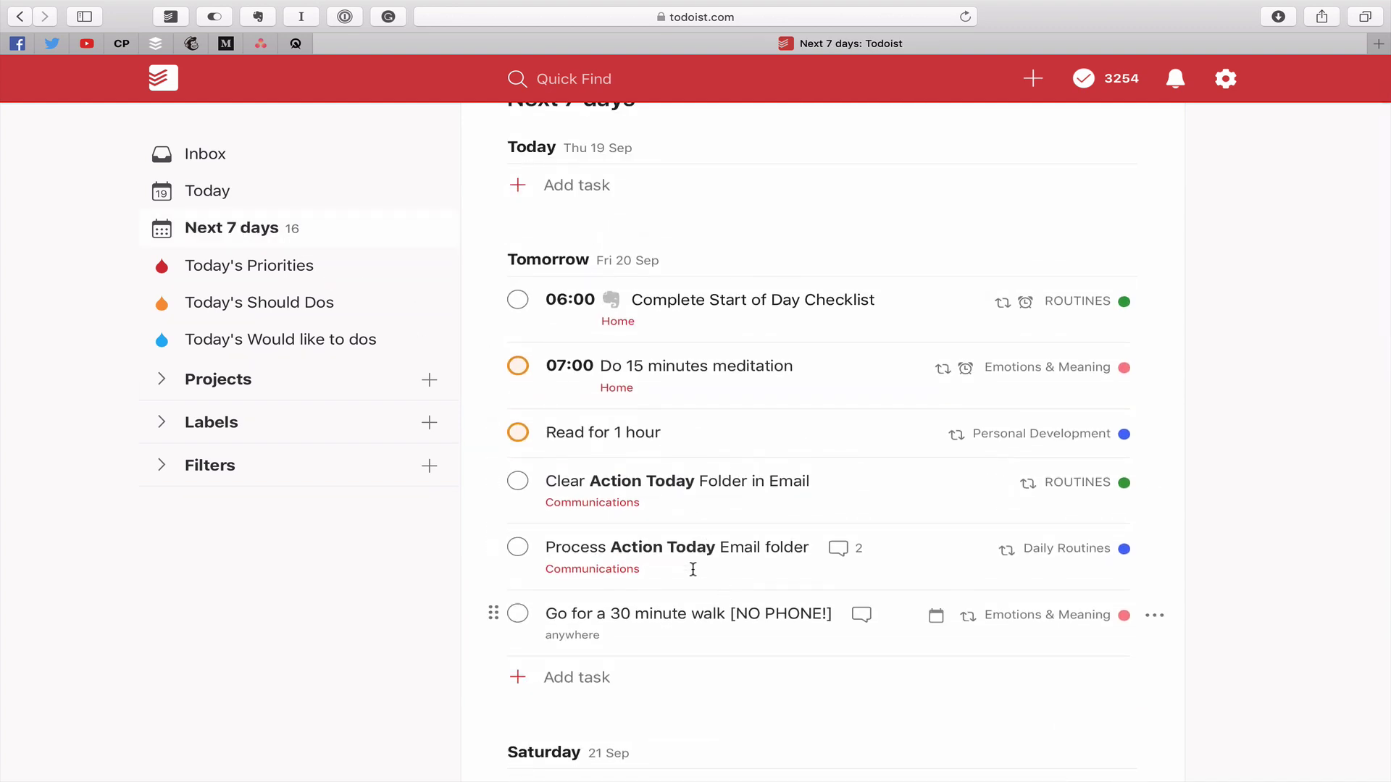
left_click(161, 465)
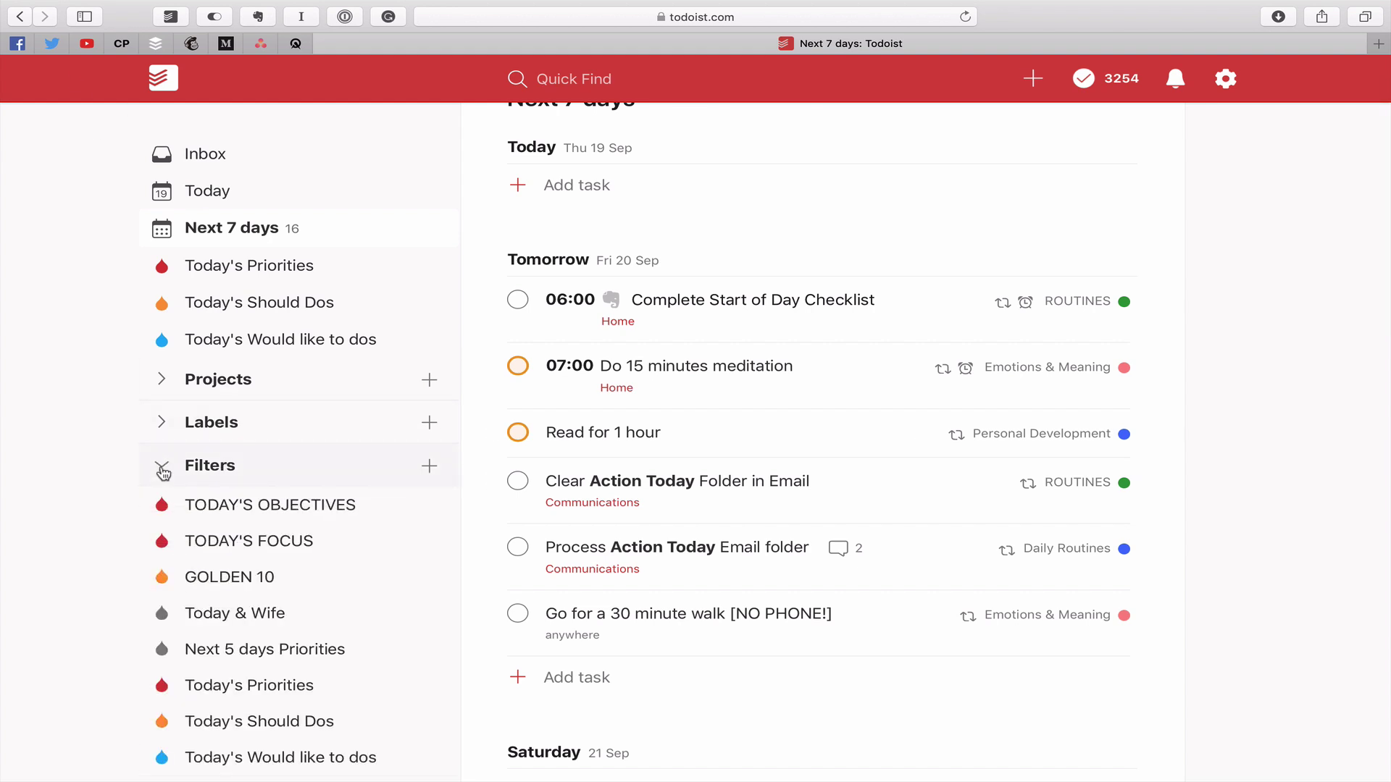
left_click(428, 687)
left_click(475, 700)
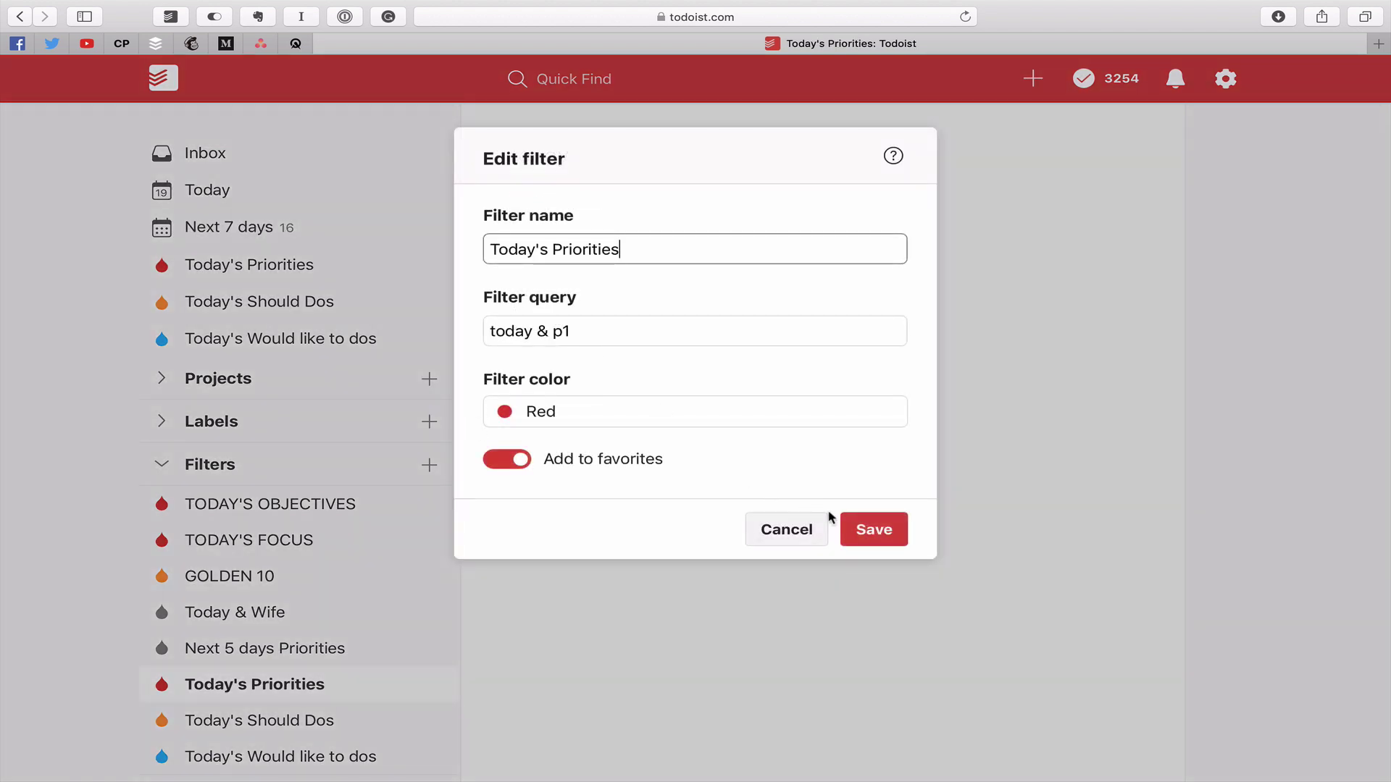
left_click(885, 547)
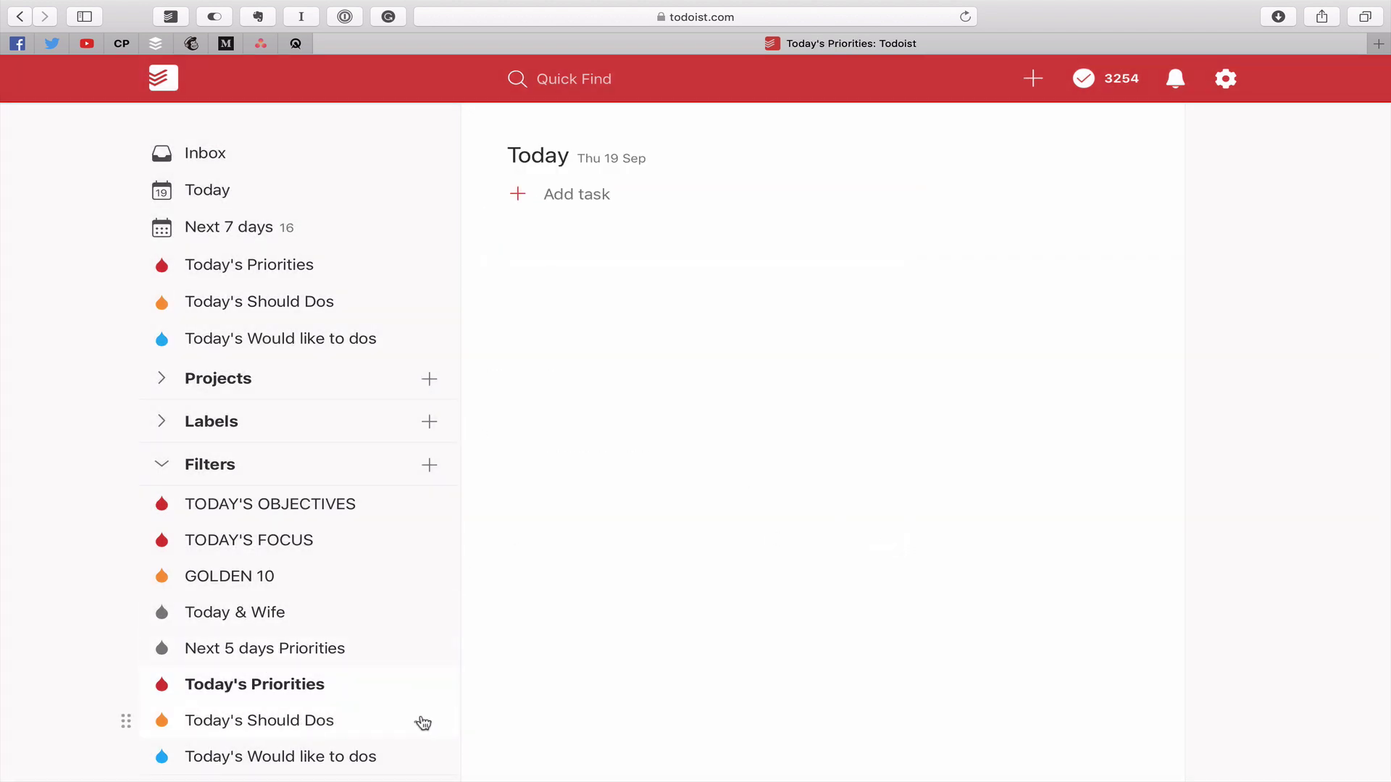
left_click(423, 721)
left_click(487, 700)
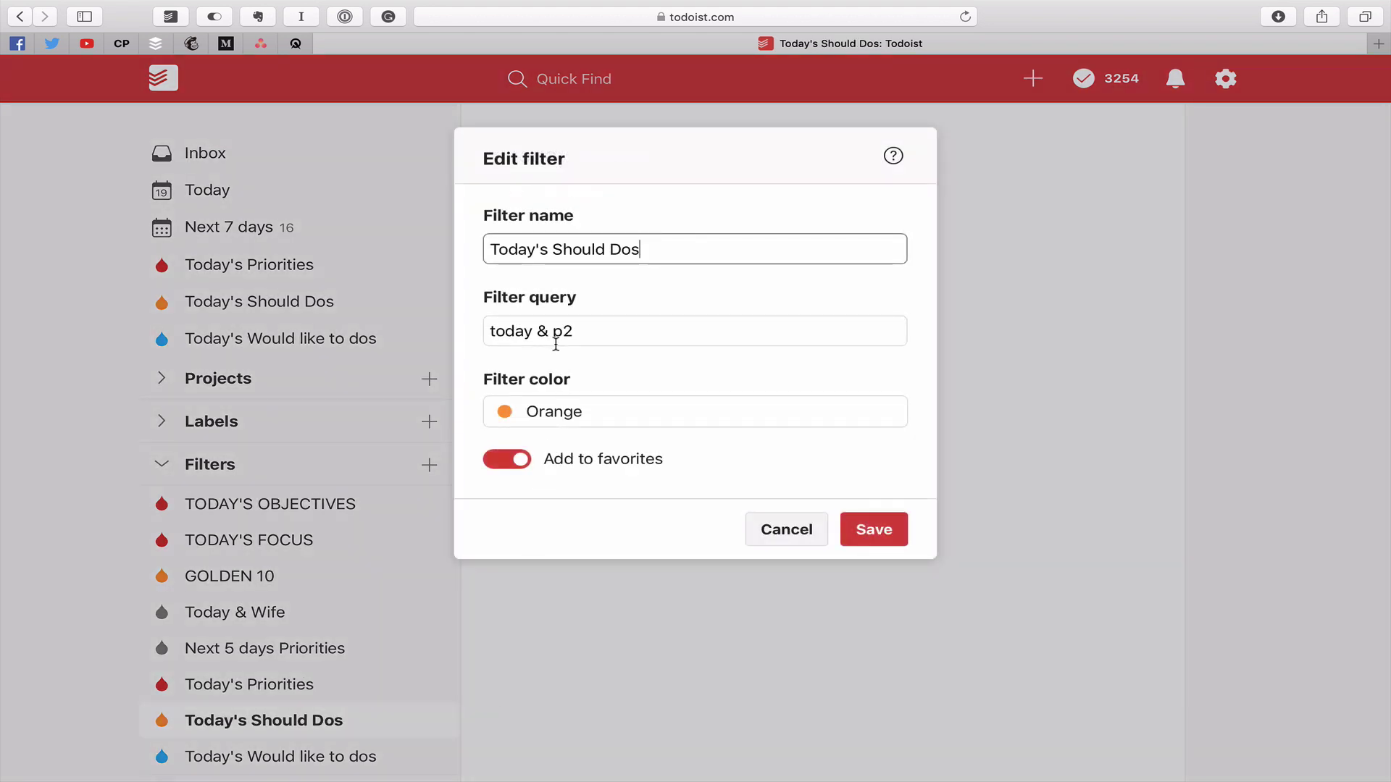
left_click(878, 534)
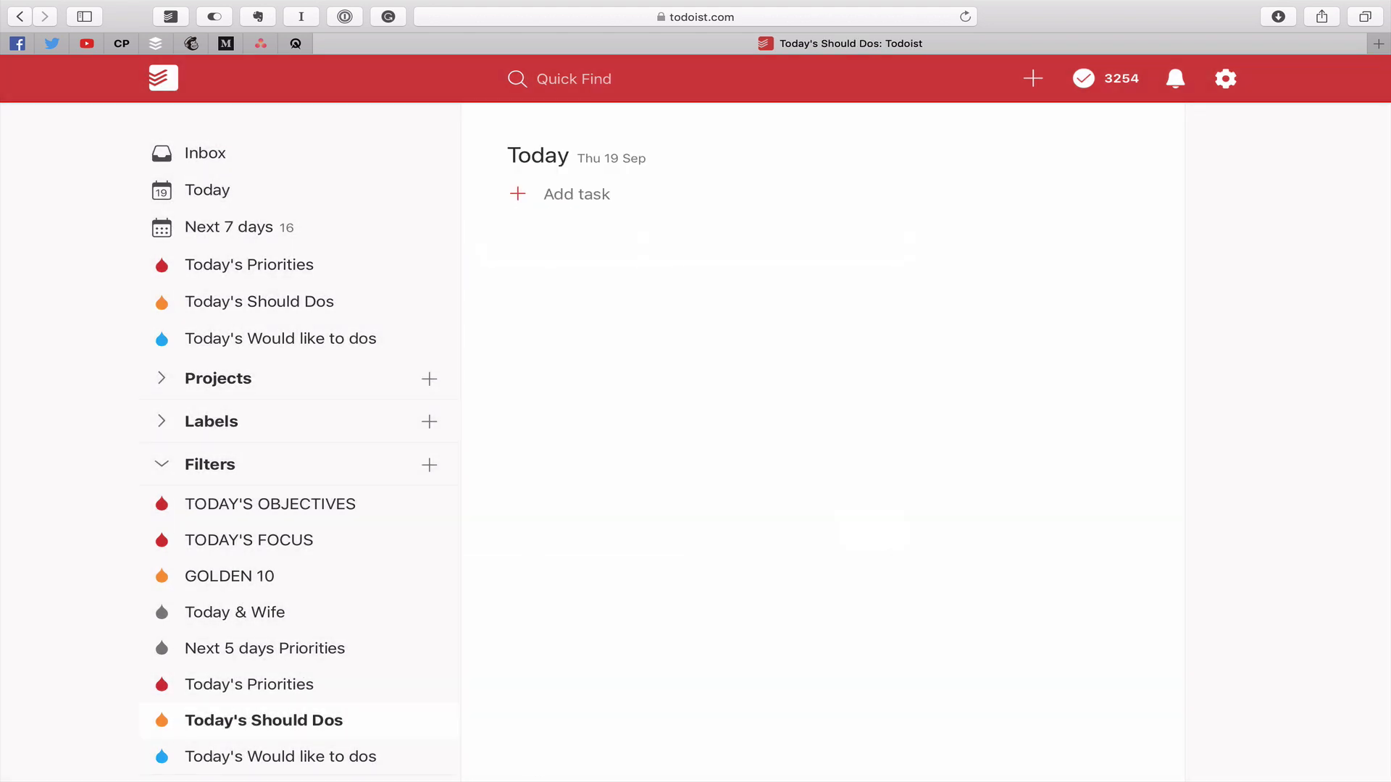
left_click(423, 758)
left_click(481, 700)
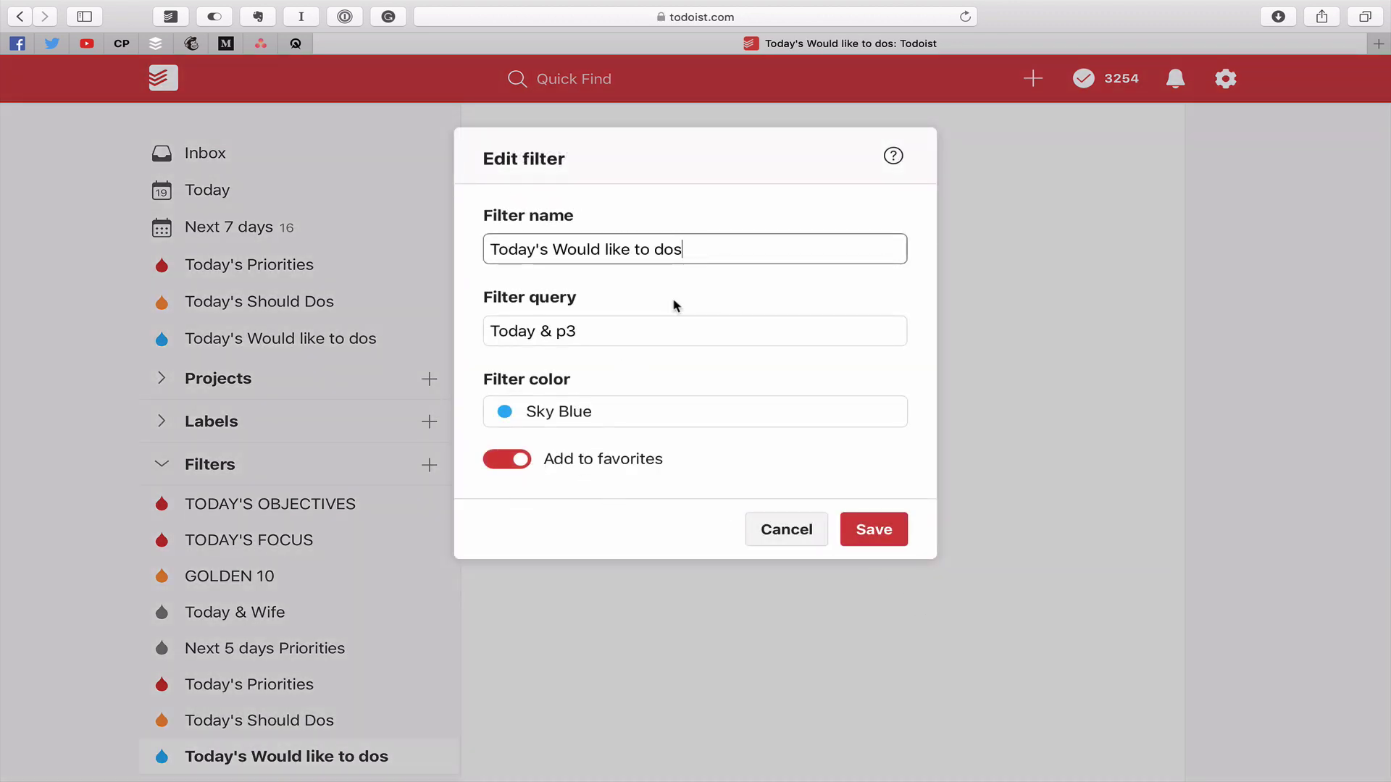
left_click(894, 543)
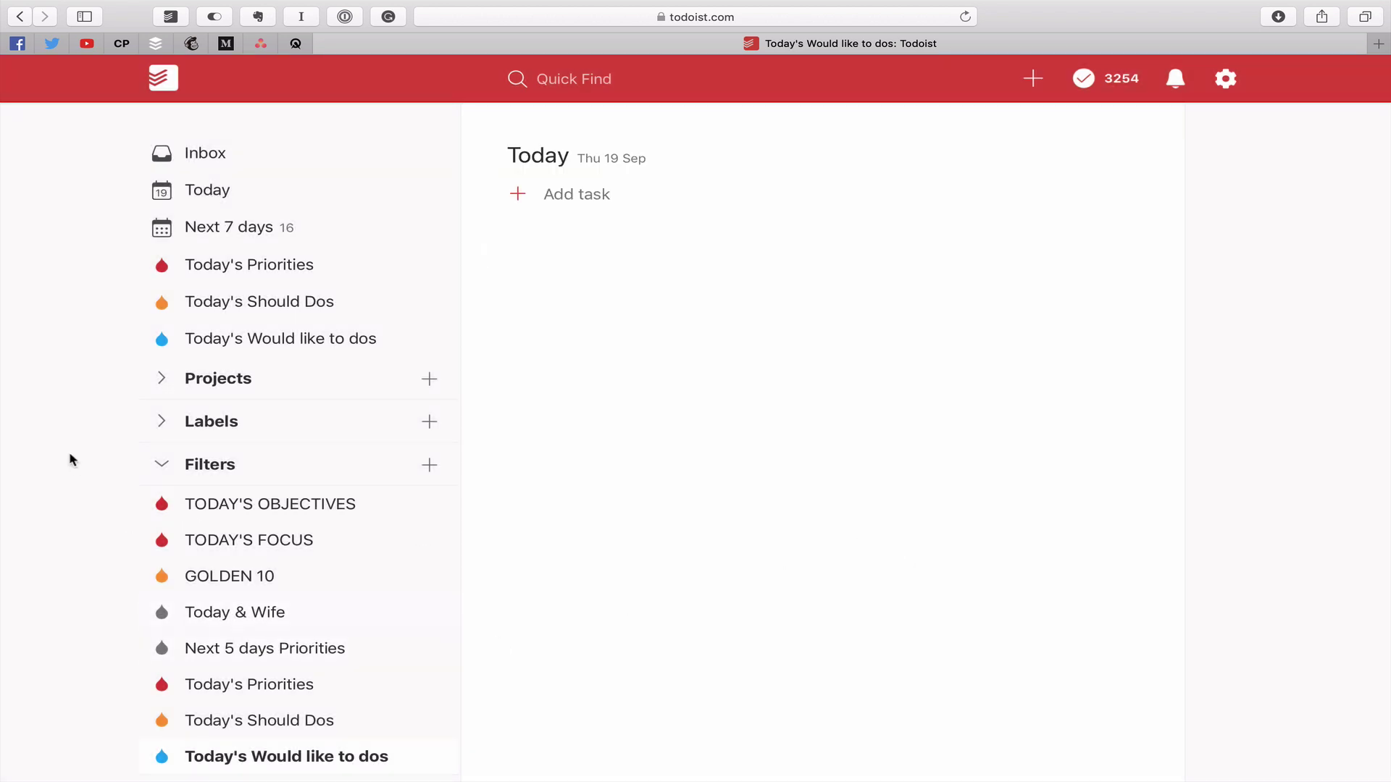
left_click(163, 468)
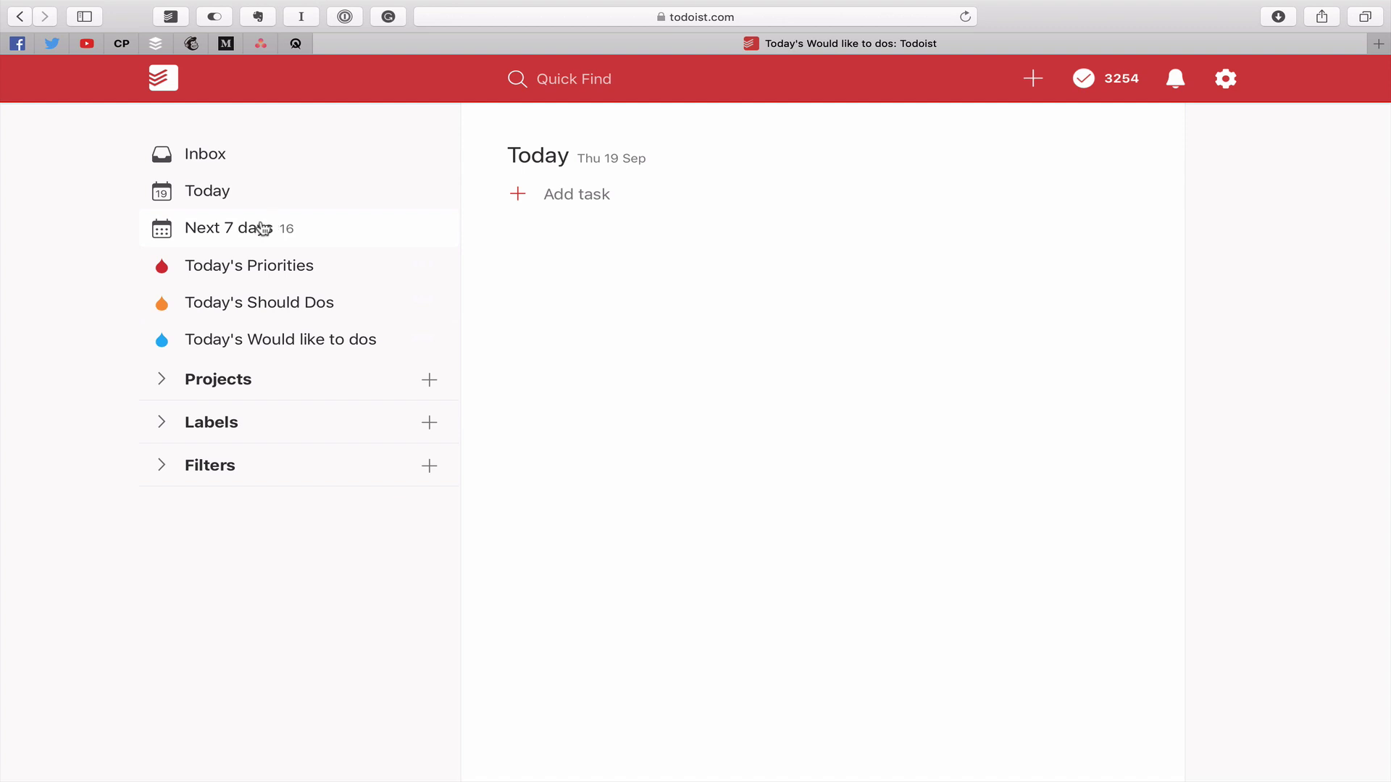
Step: In Next 7 days, reschedule the checklist task and the 07:00 meditation to today
left_click(269, 227)
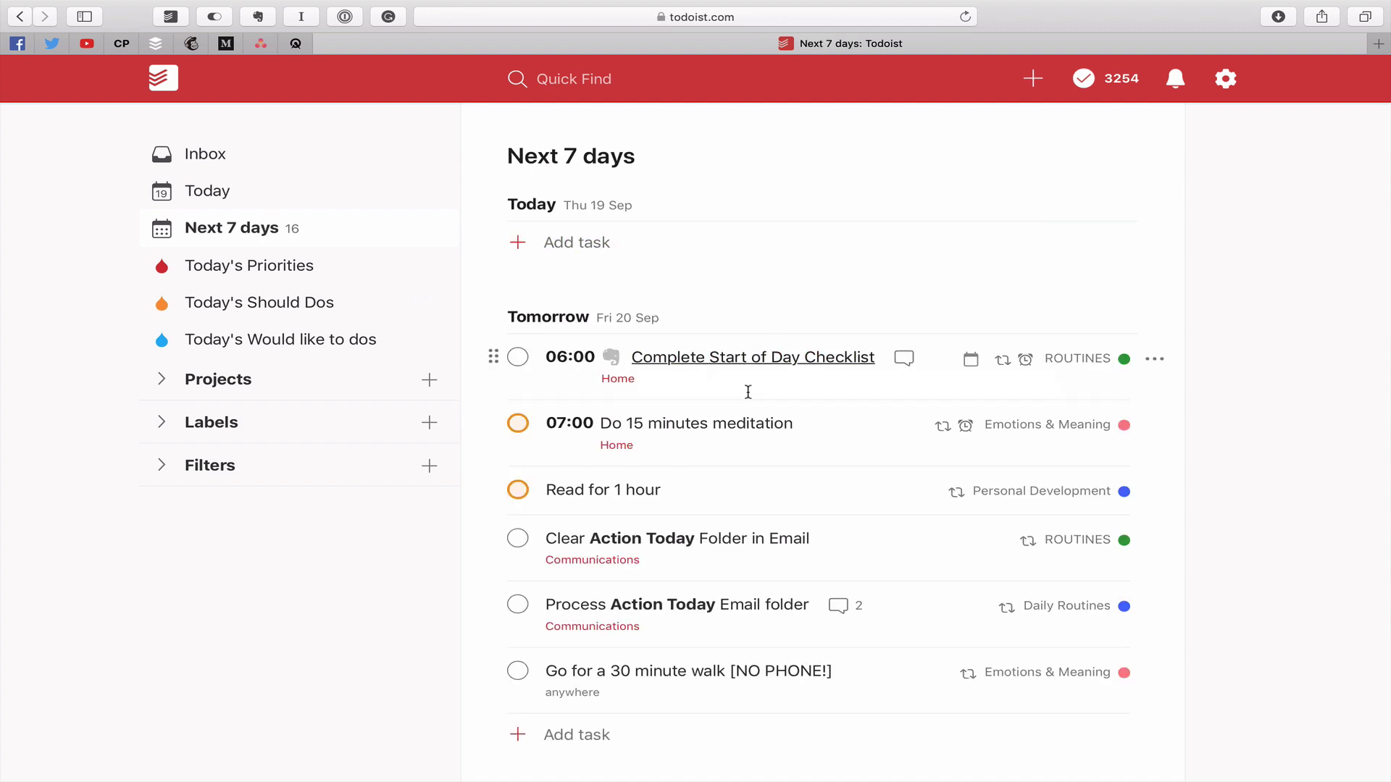
left_click(1155, 359)
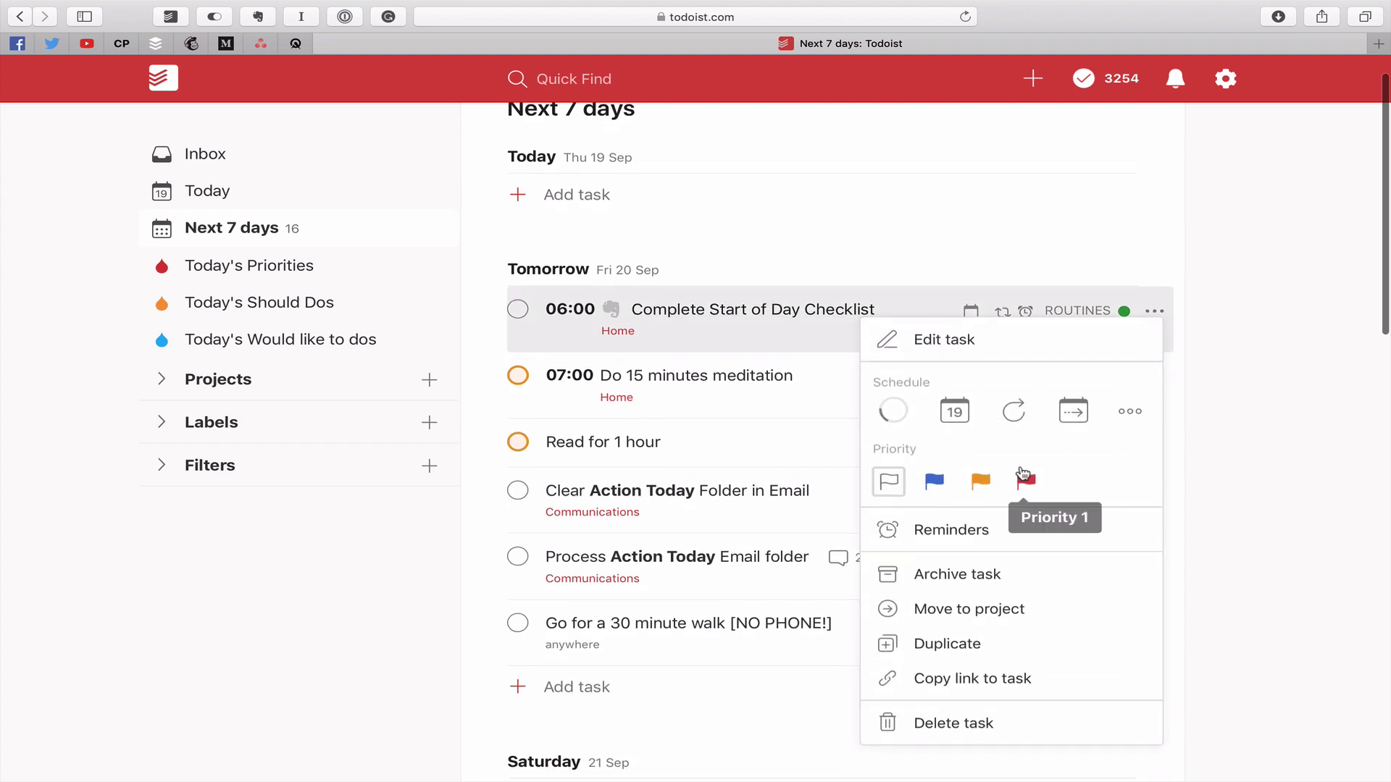
key("Escape")
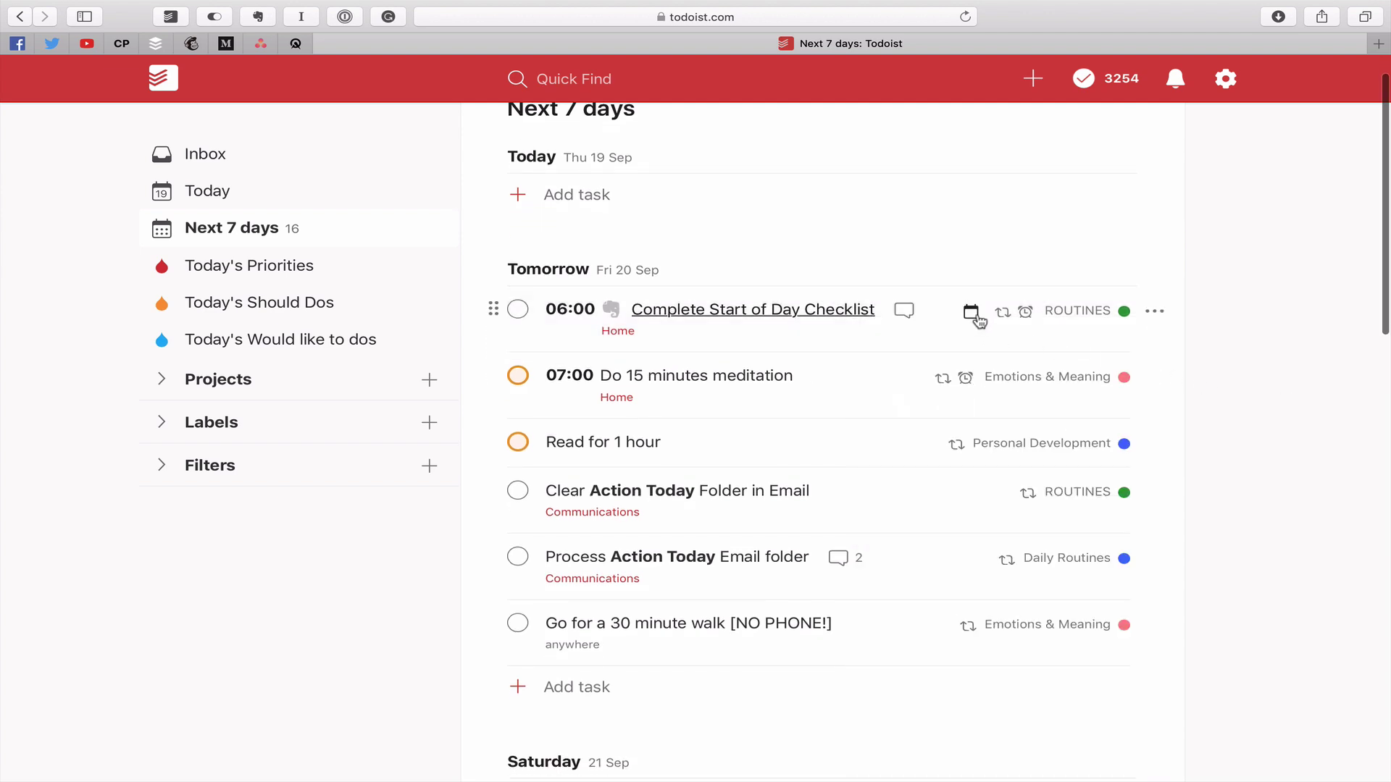
left_click(971, 312)
left_click(927, 363)
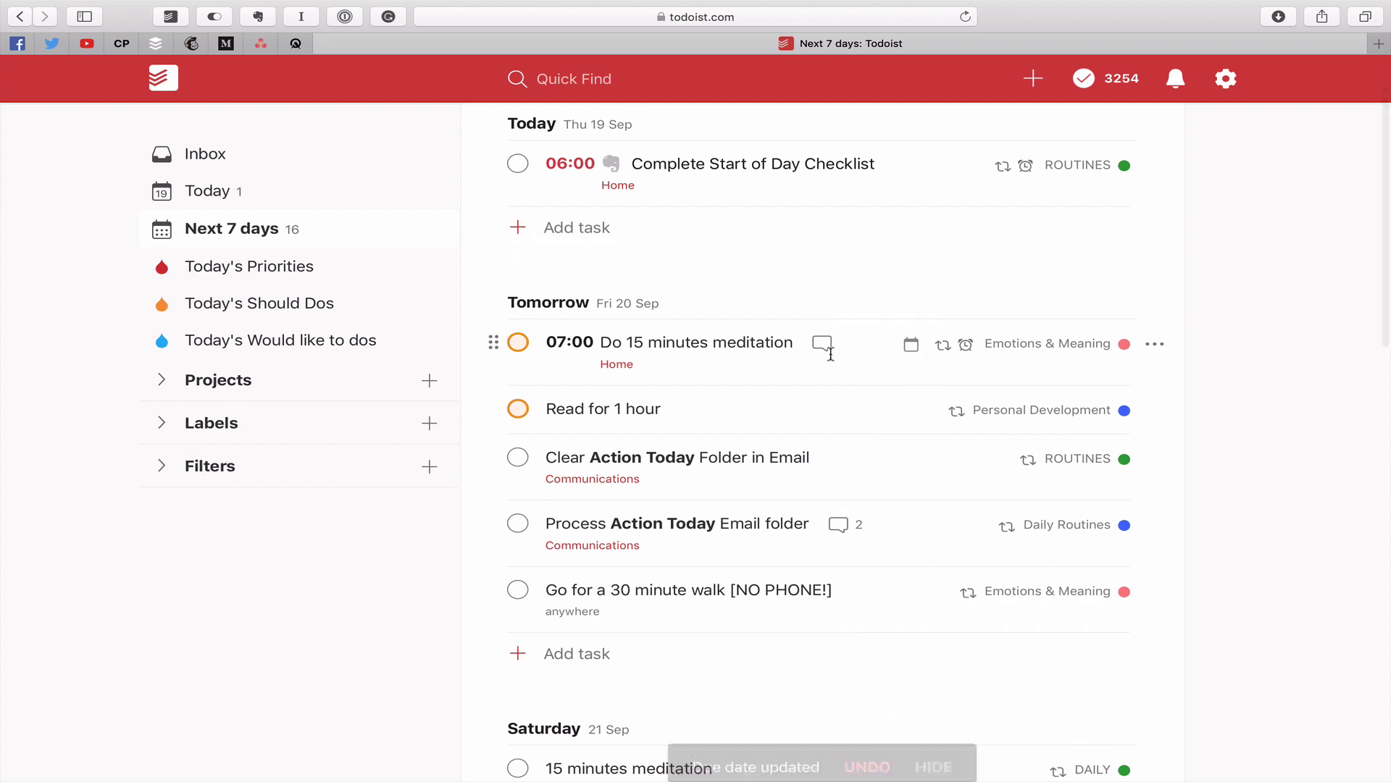
left_click(911, 347)
left_click(859, 375)
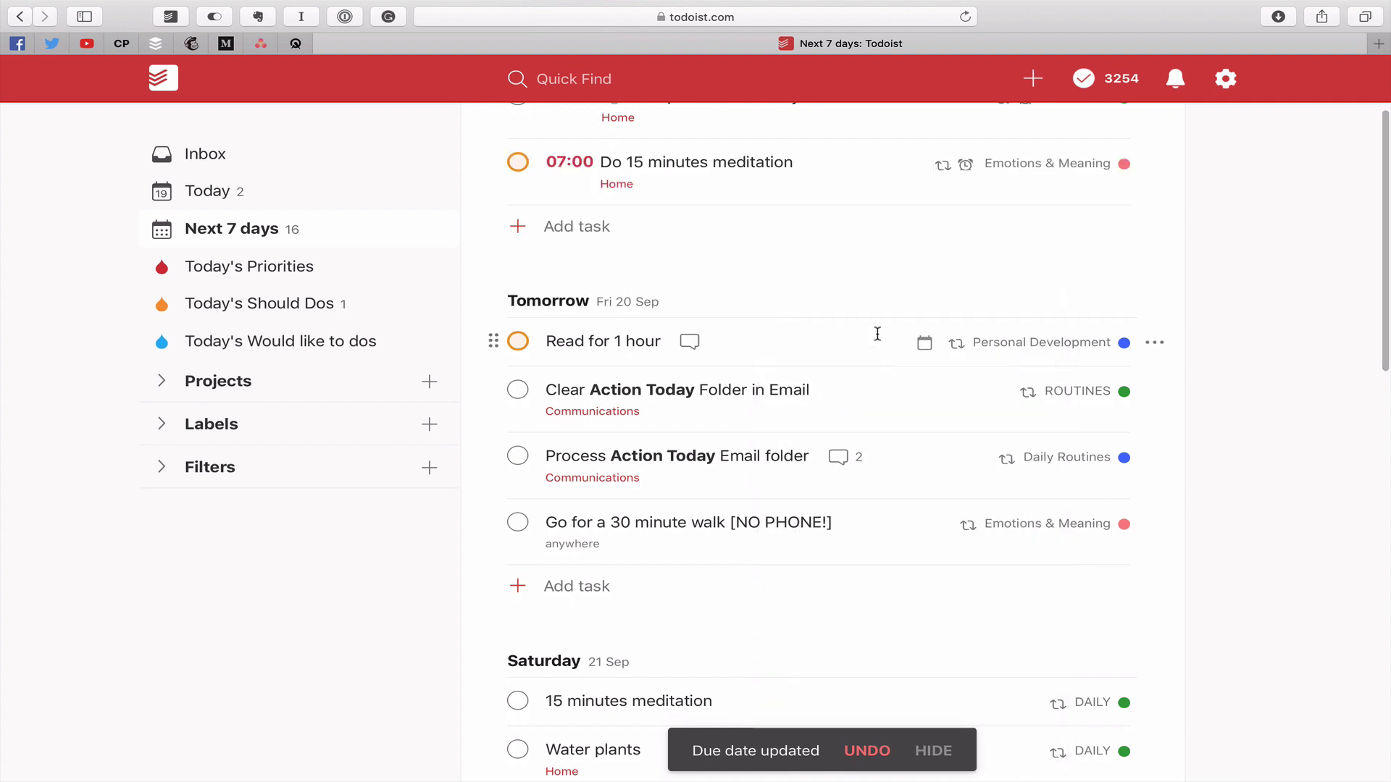
Step: Reschedule Read for 1 hour, 15 minutes meditation and the exercise-planning task to today, then view Today
left_click(923, 340)
left_click(852, 364)
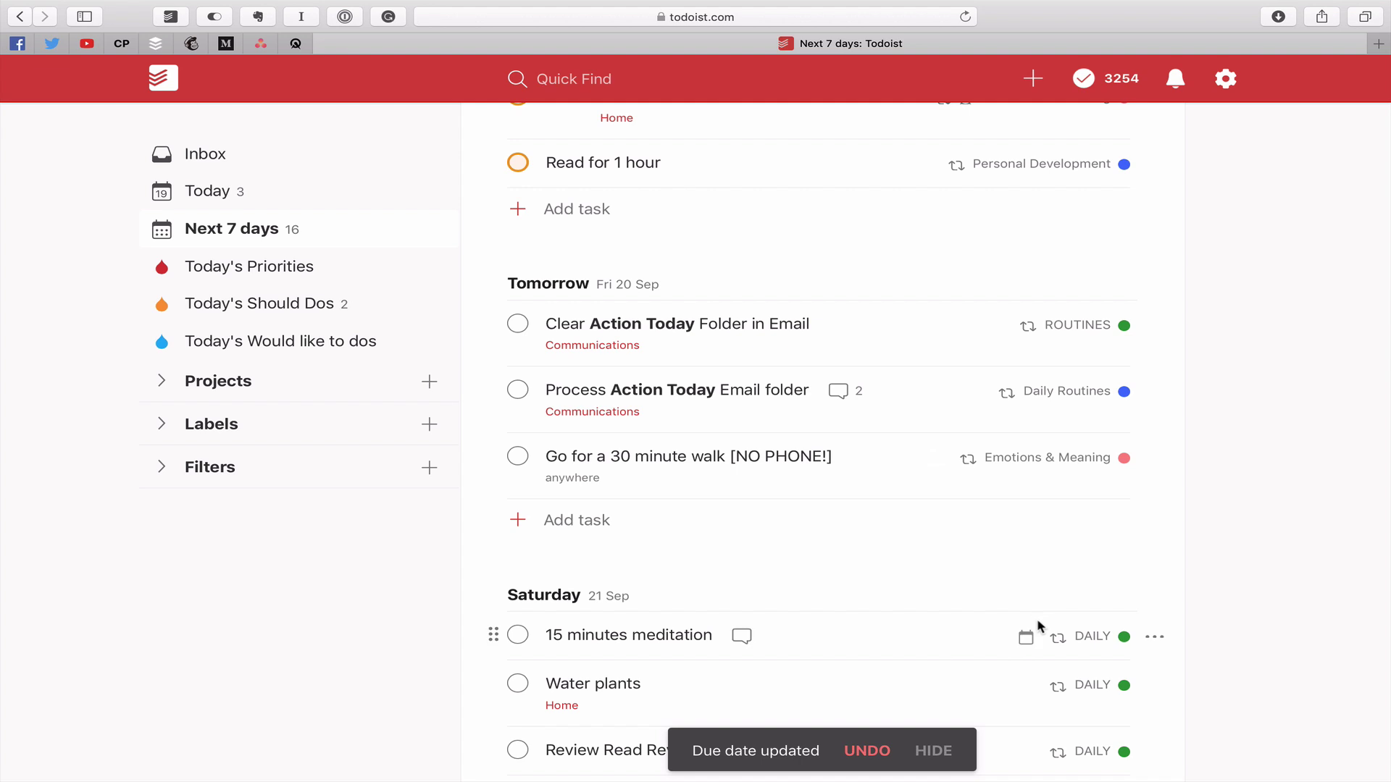
left_click(1025, 637)
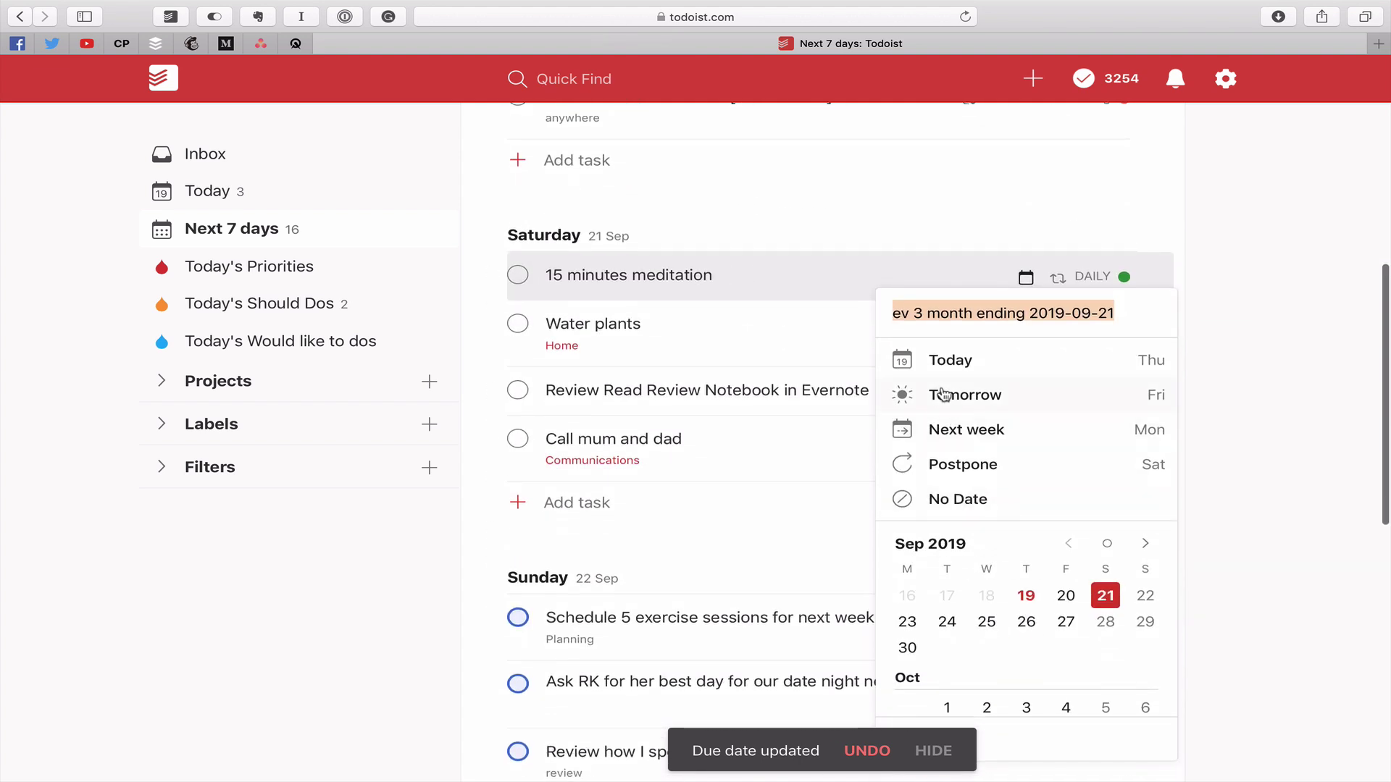
left_click(942, 369)
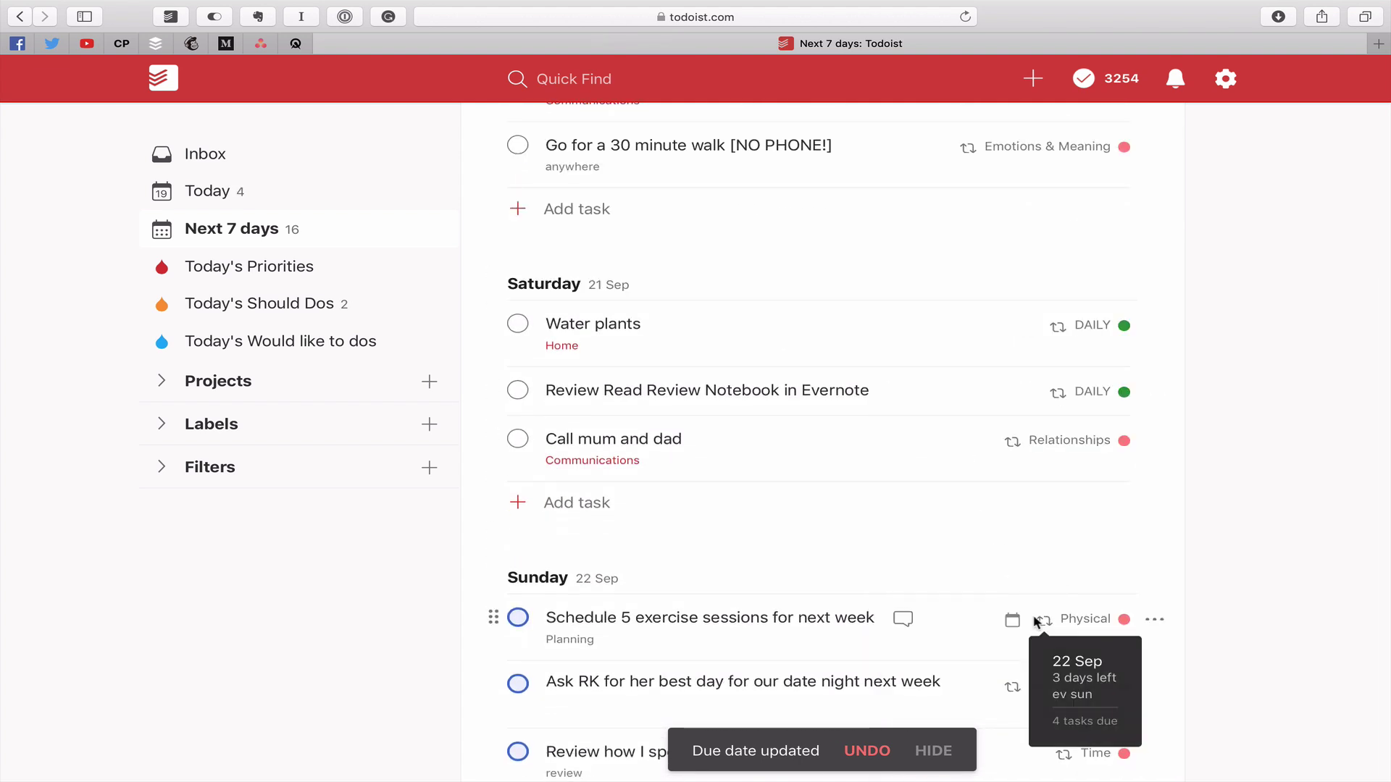
left_click(1012, 618)
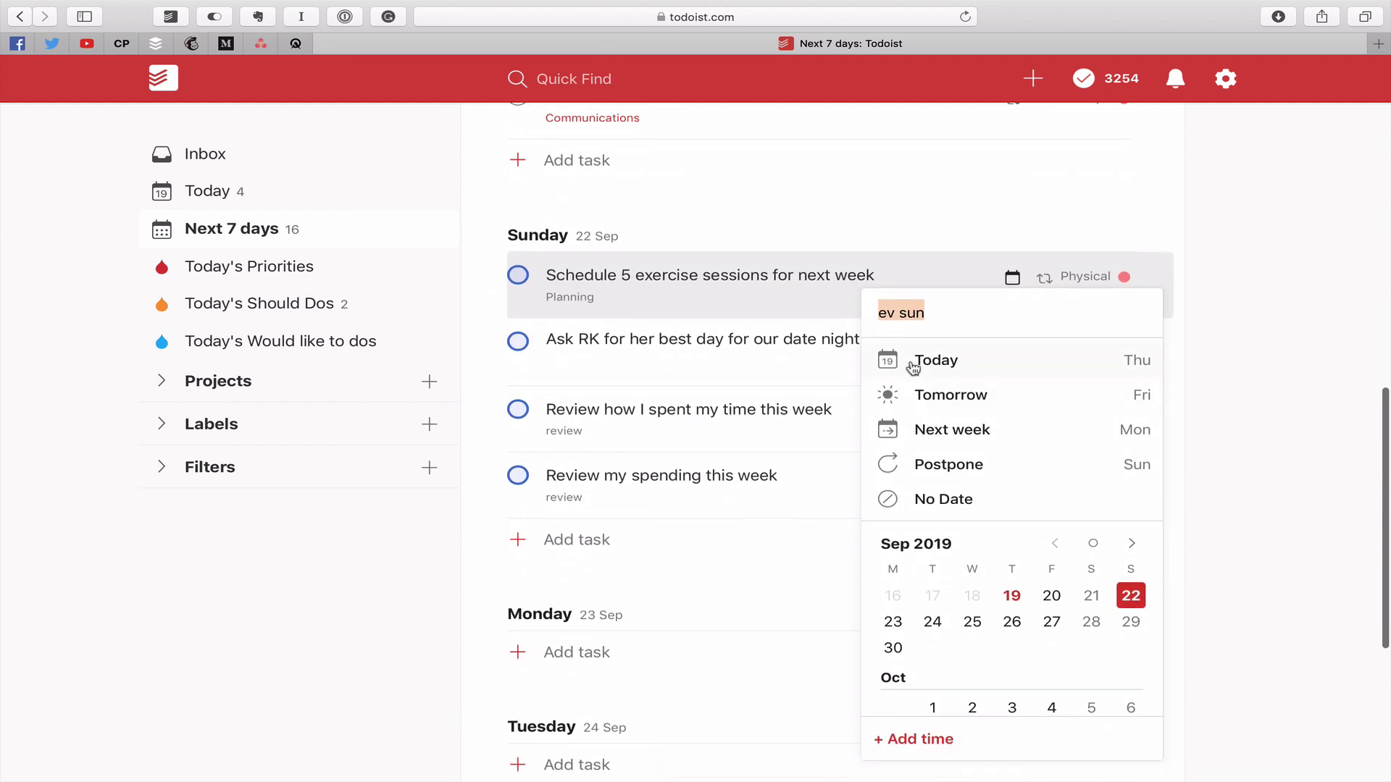
left_click(925, 360)
scroll(509, 442, "up", 2)
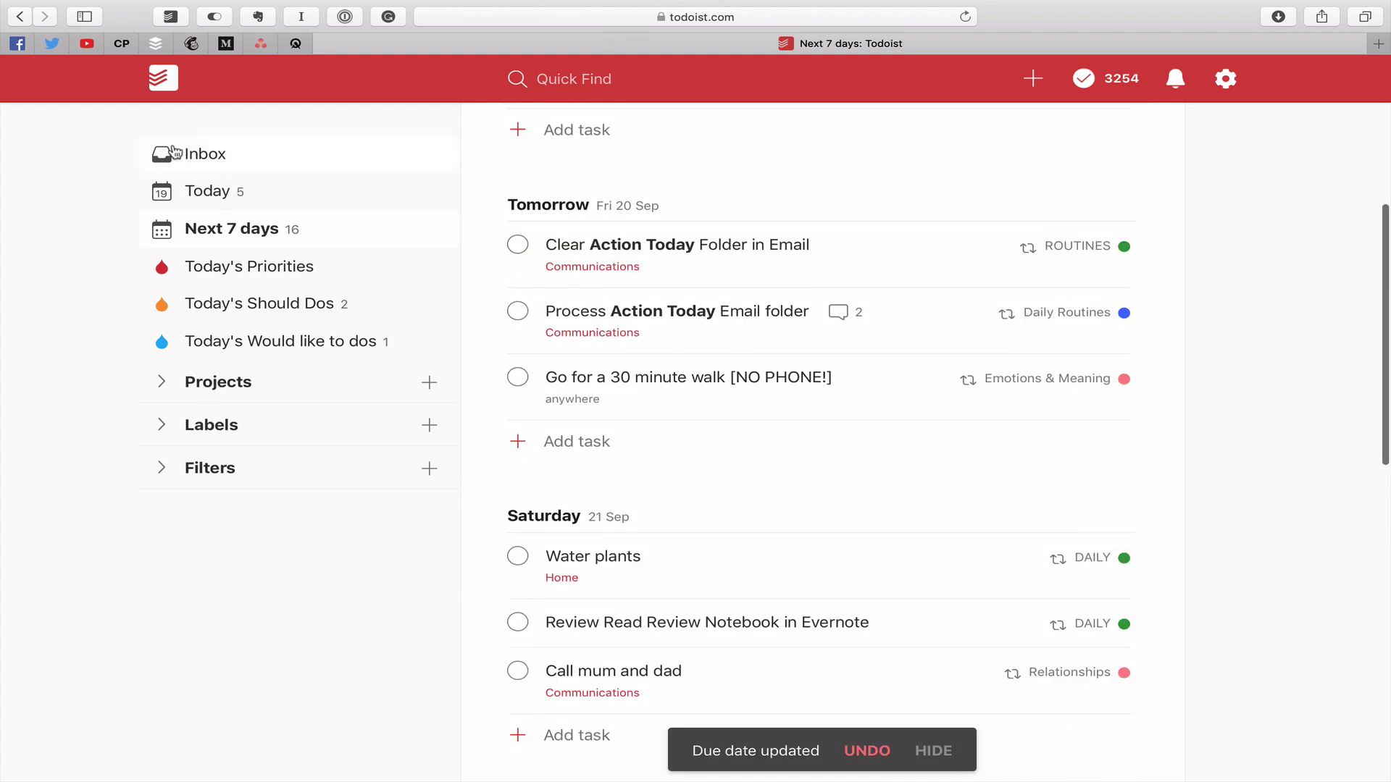
left_click(207, 190)
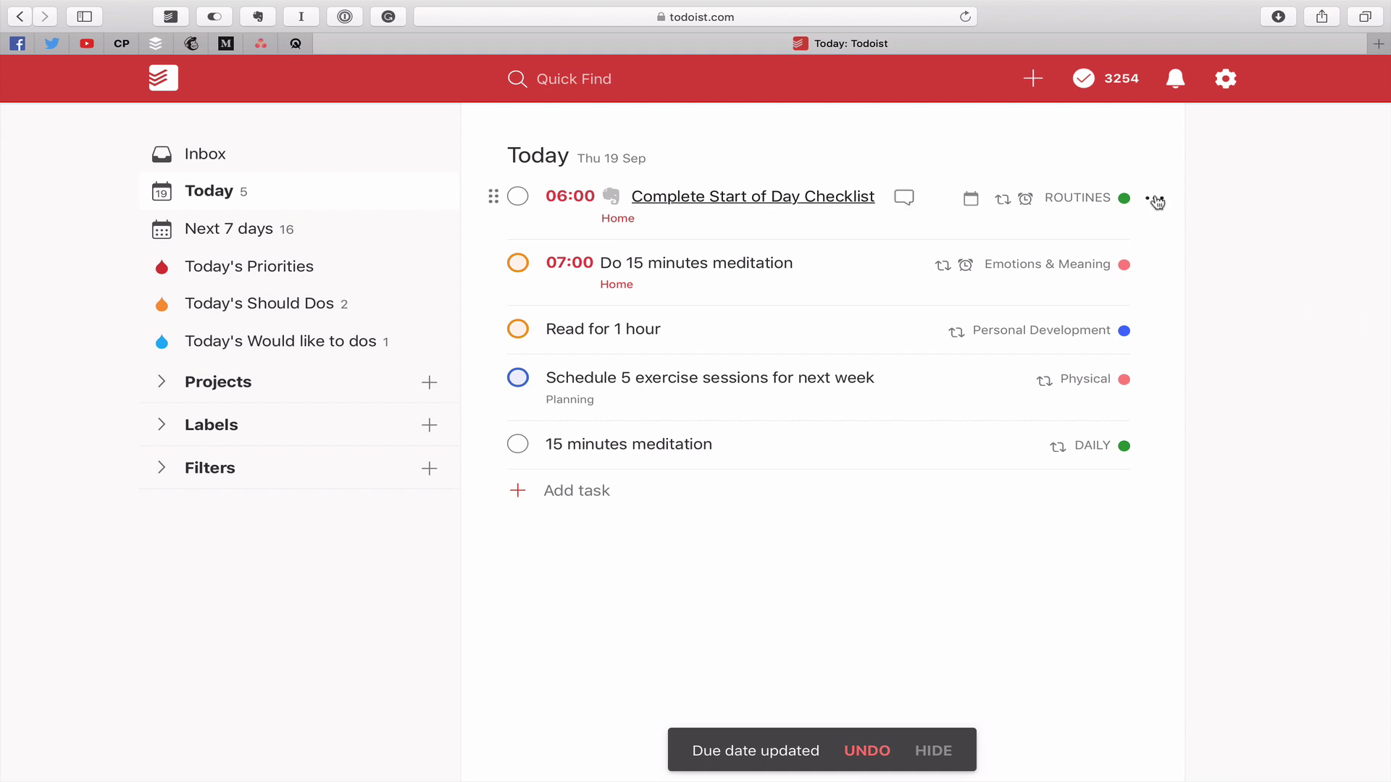
Step: Give Complete Start of Day Checklist and 15 minutes meditation priority 1, then view Today's Priorities
left_click(1155, 198)
left_click(1035, 368)
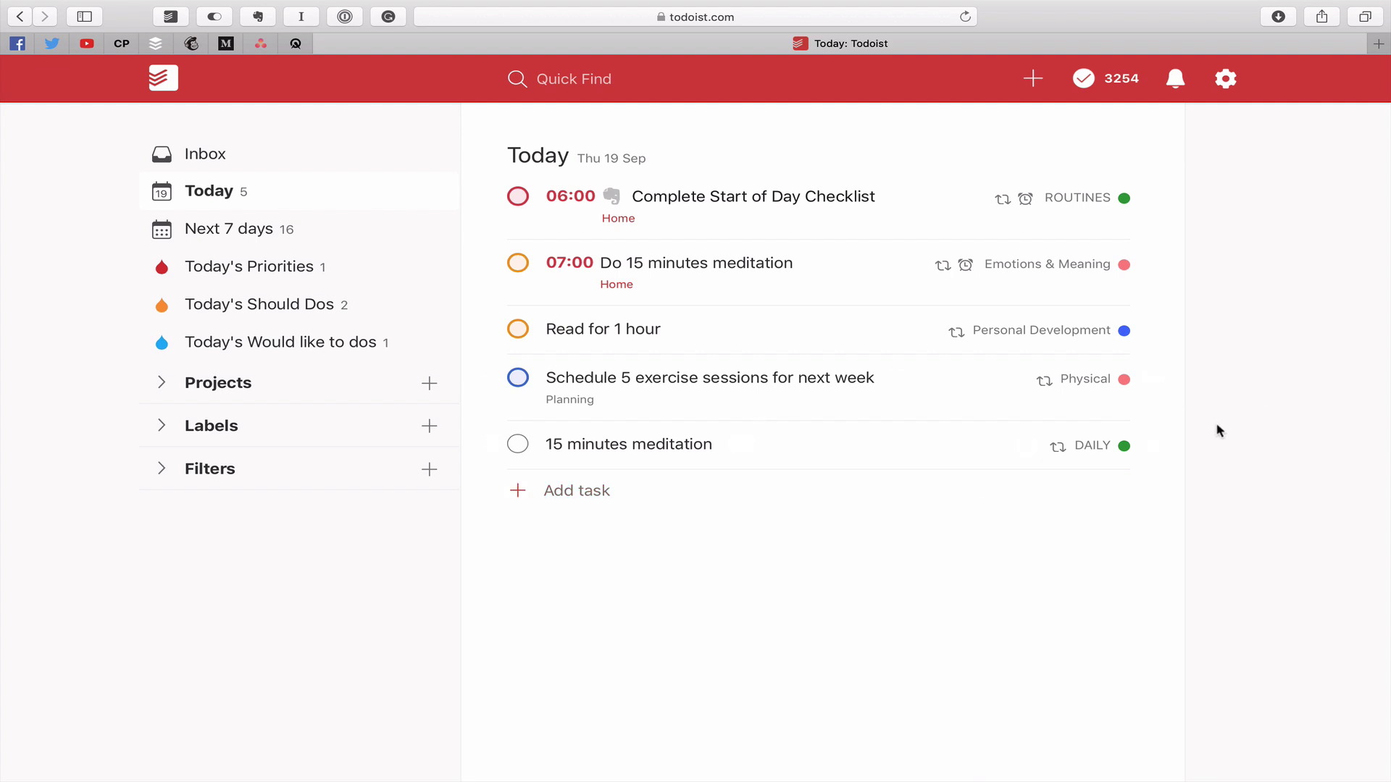
left_click(1150, 448)
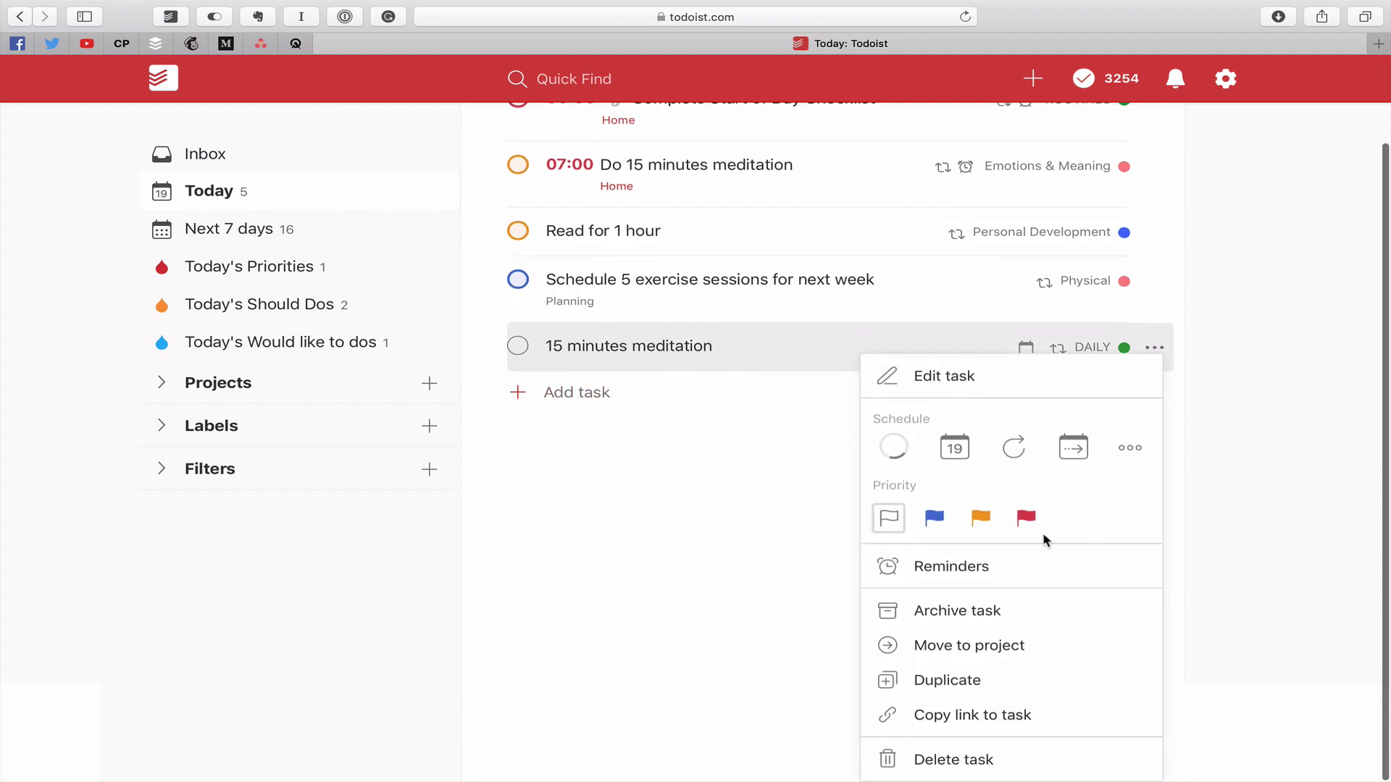
left_click(1028, 524)
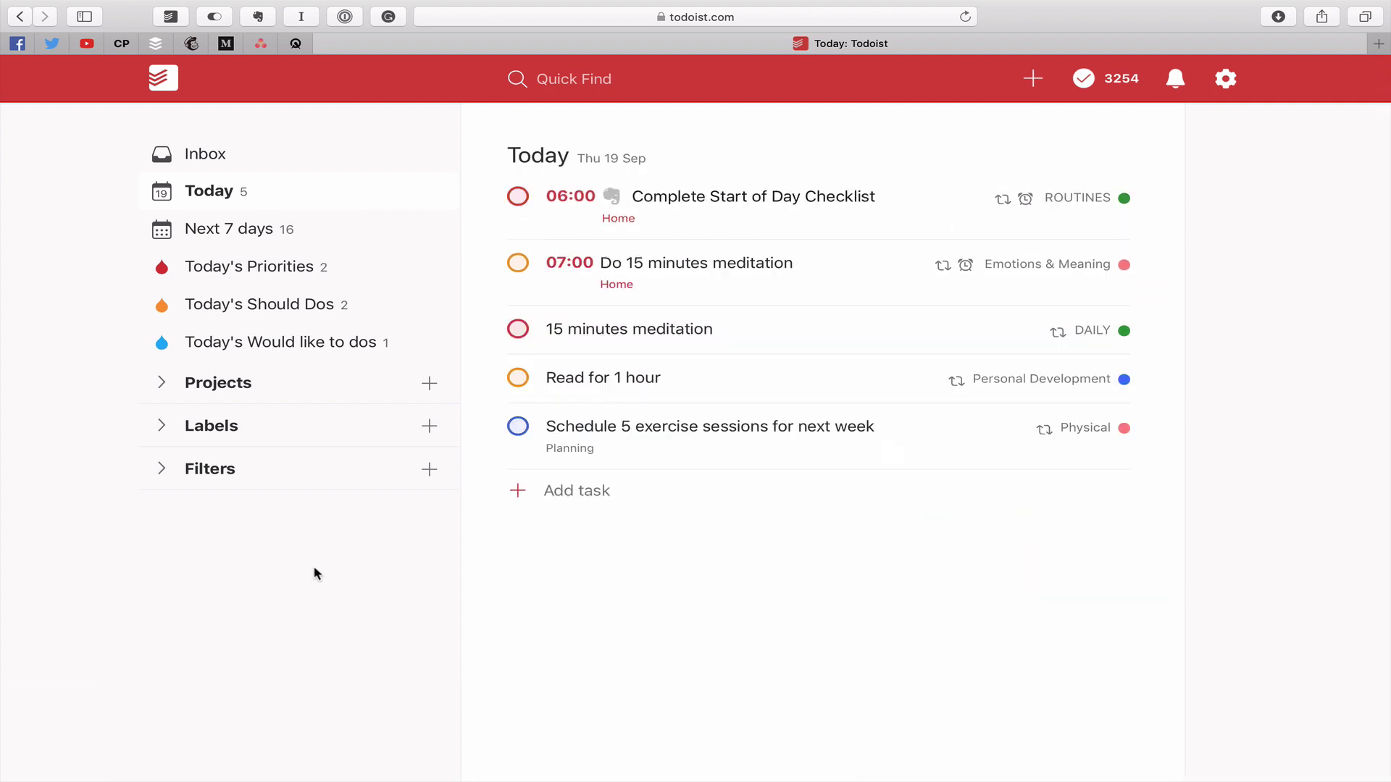
left_click(225, 274)
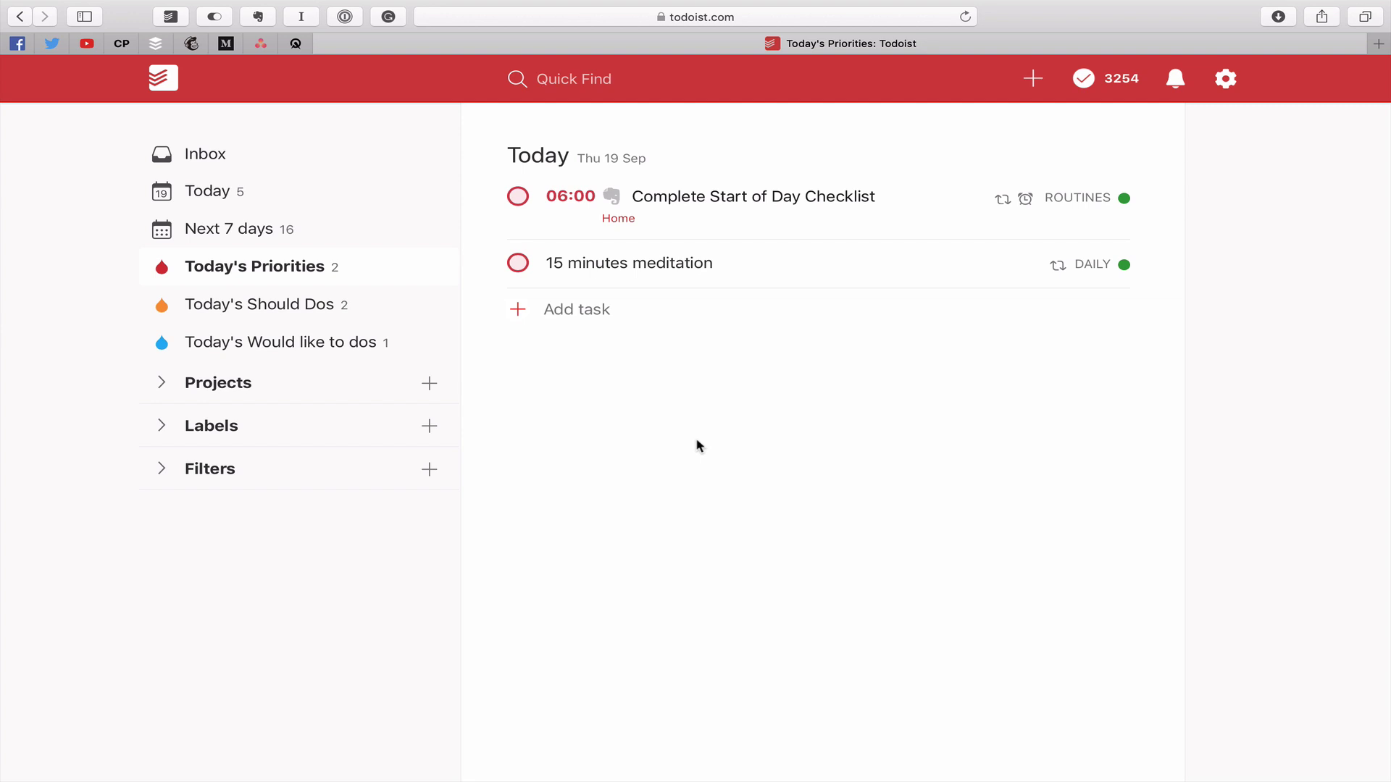
Step: Complete the Start of Day Checklist, meditation and Read for 1 hour tasks, then view Would like to dos
left_click(517, 197)
left_click(517, 198)
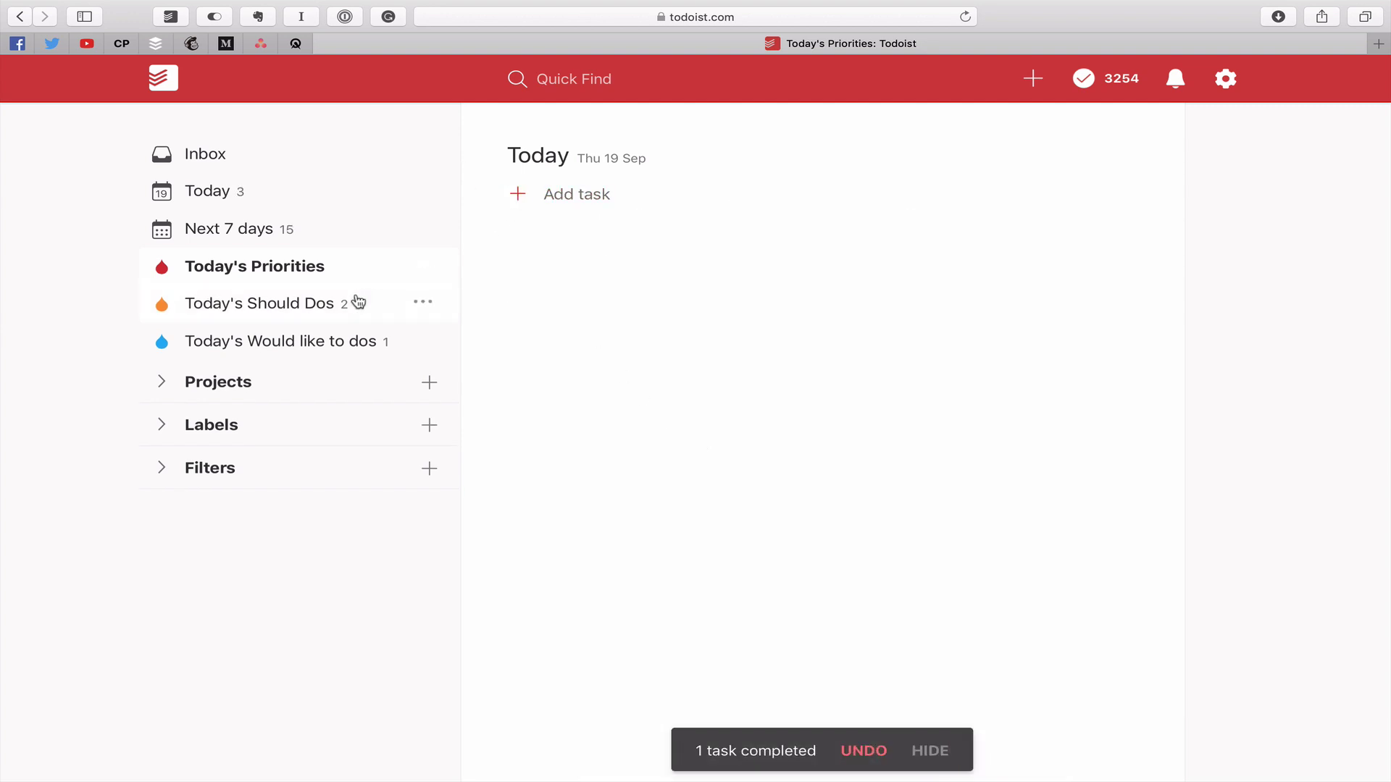
left_click(299, 307)
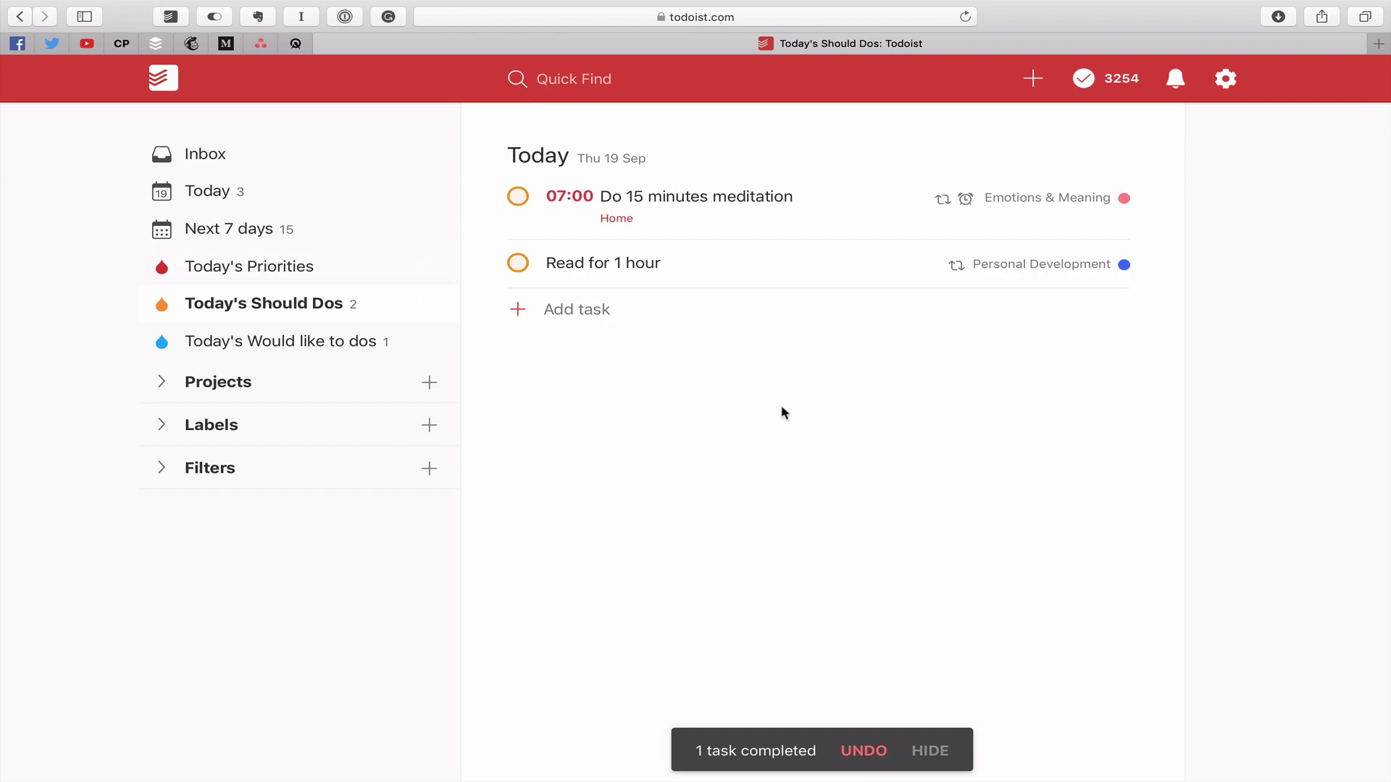
left_click(517, 197)
left_click(517, 206)
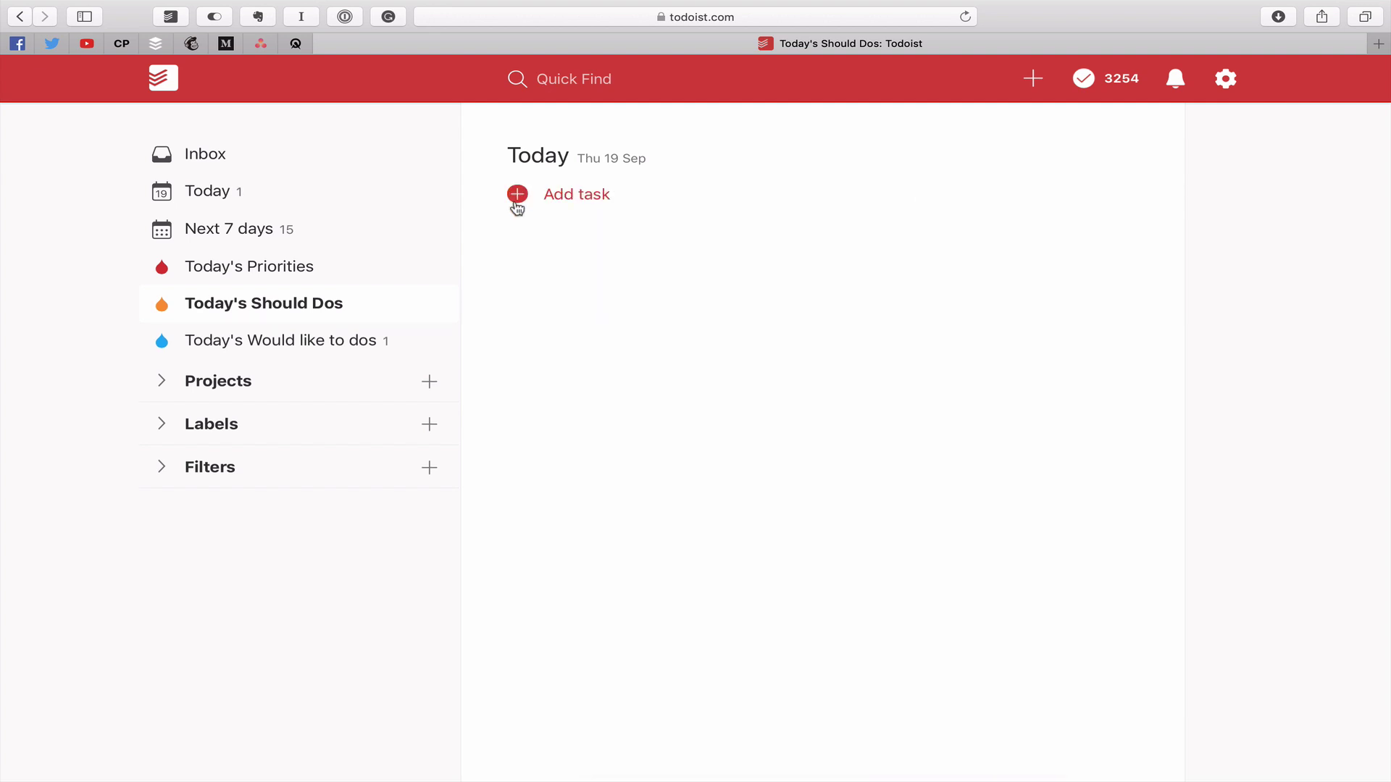
left_click(317, 349)
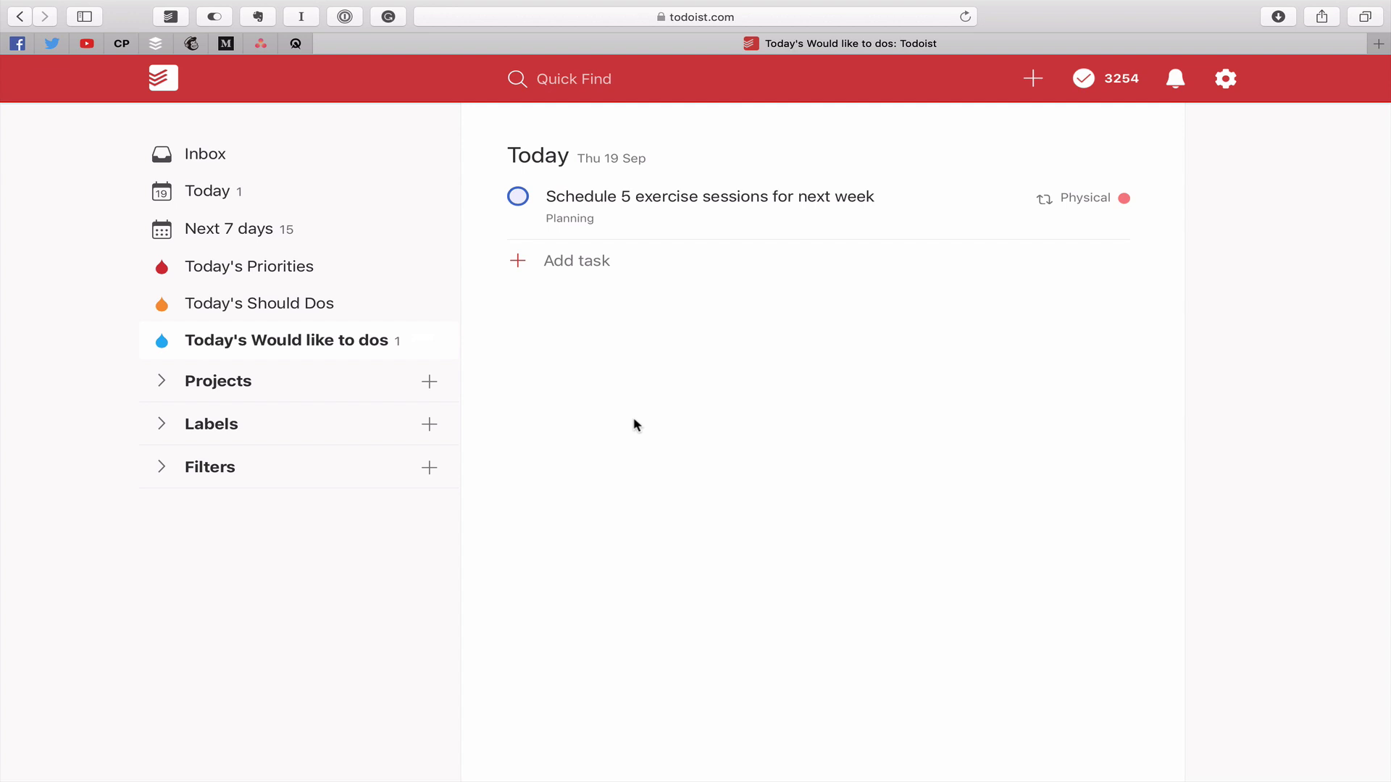
Step: In Next 7 days, give Clear Action Today Folder in Email priority 2
left_click(234, 243)
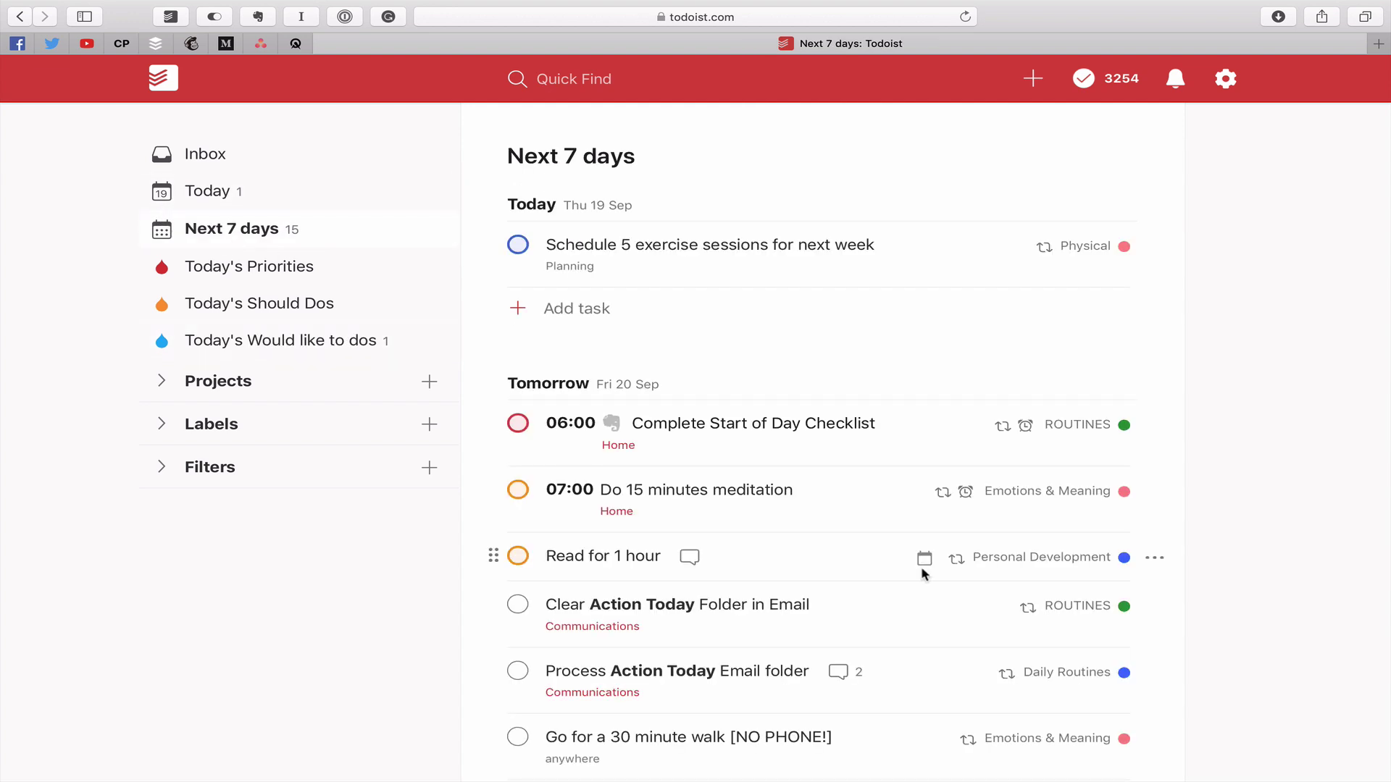
scroll(920, 572, "down", 3)
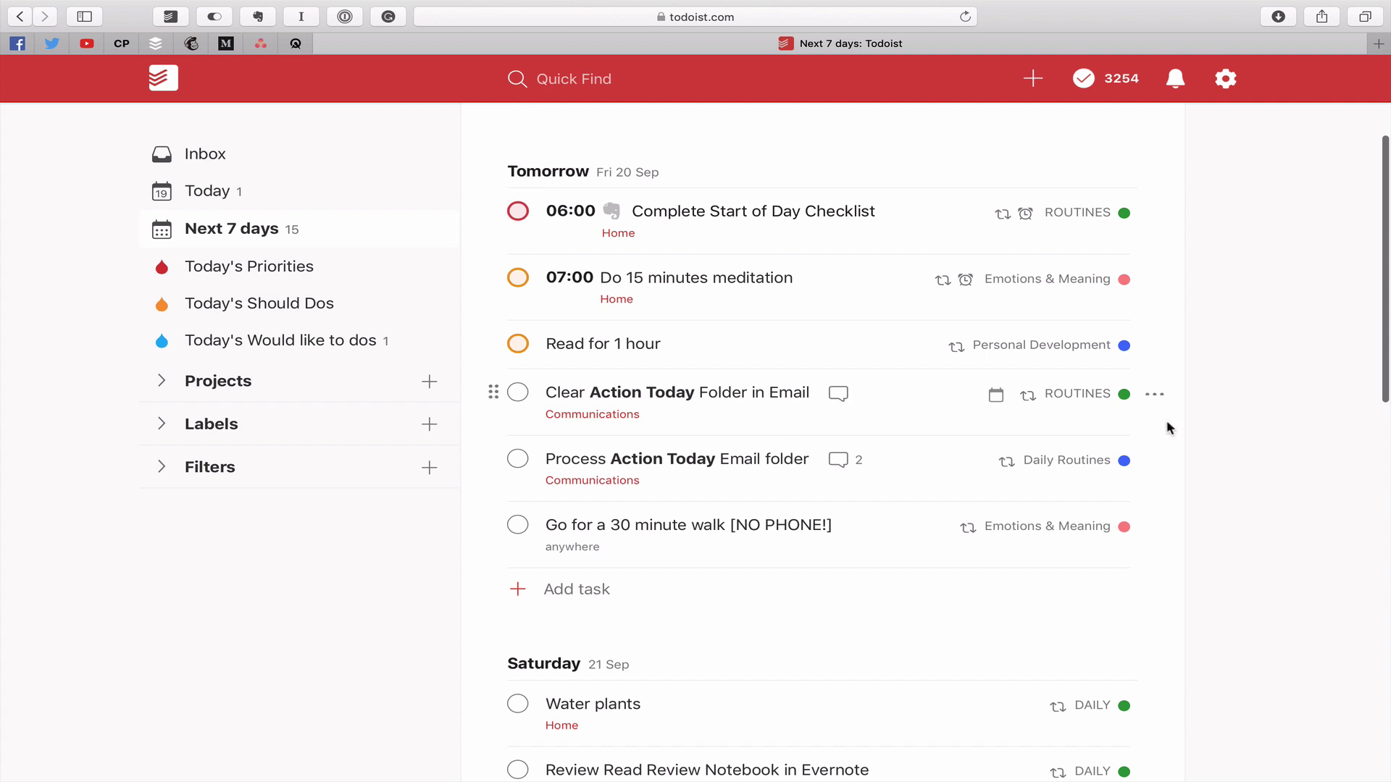
left_click(1154, 394)
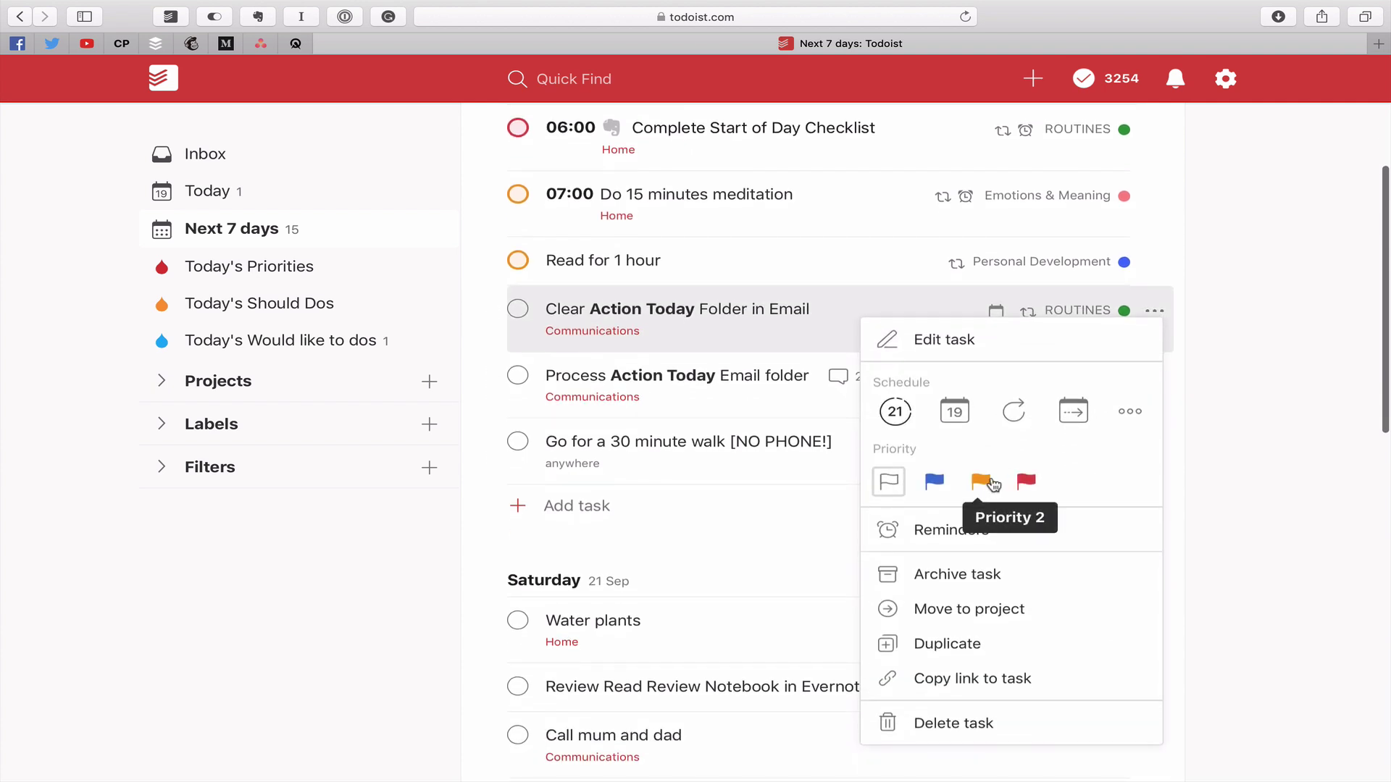
left_click(981, 480)
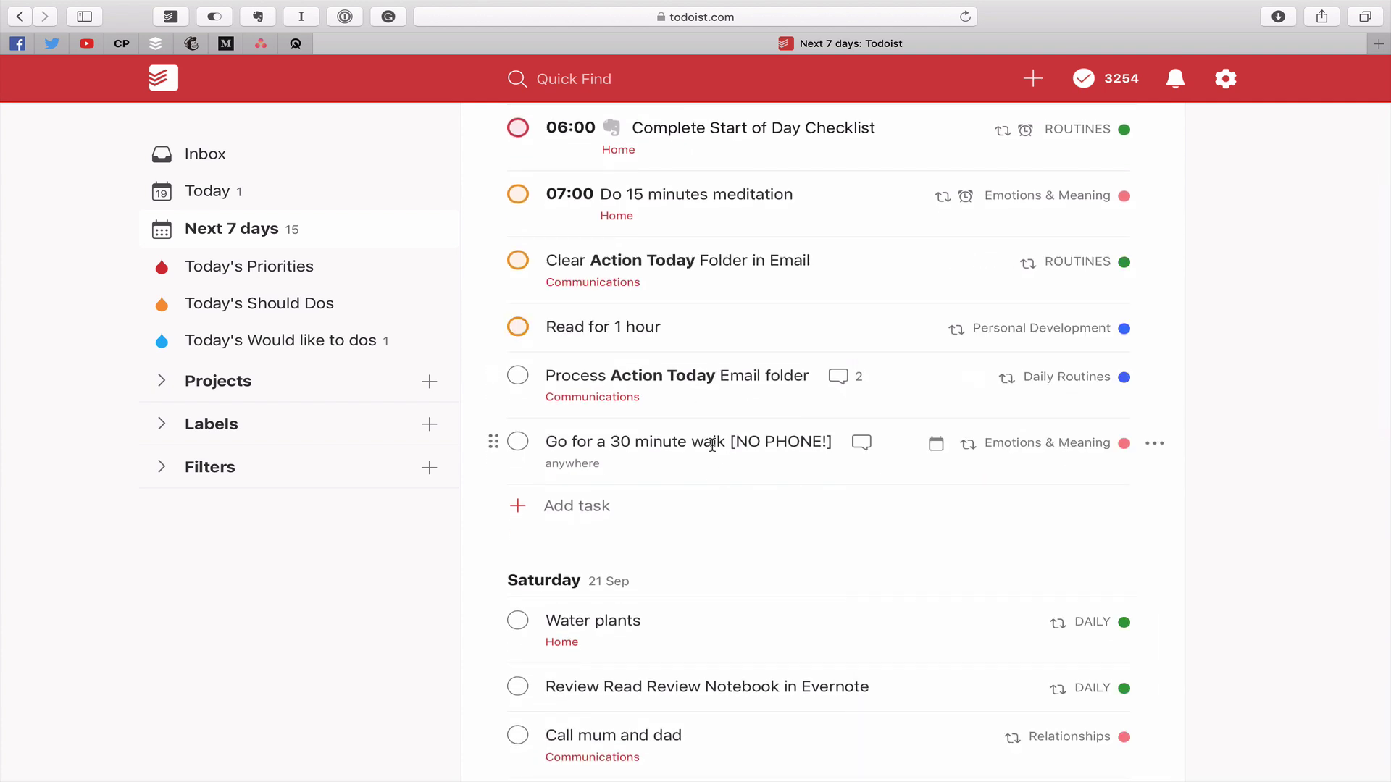
Step: Give Process Action Today Email folder priority 3
scroll(841, 519, "up", 3)
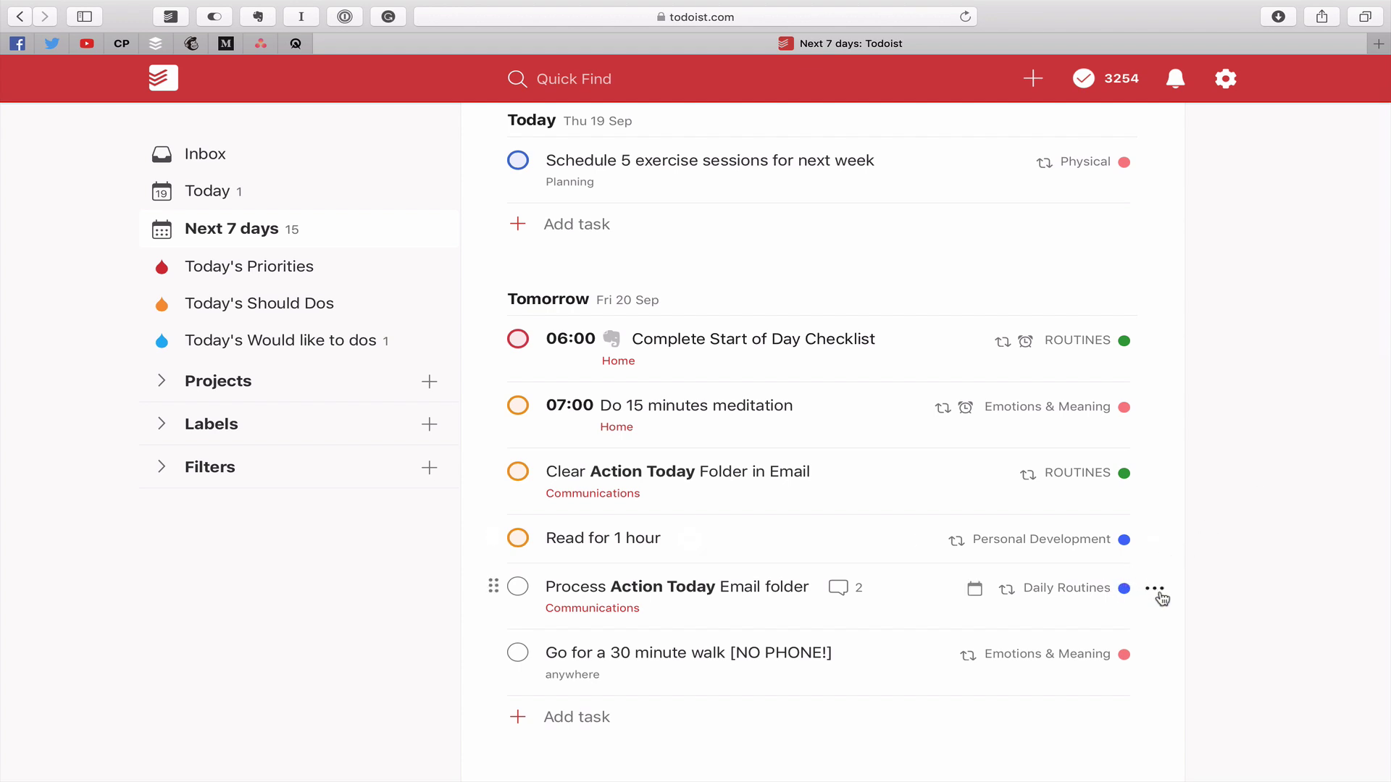
left_click(1157, 593)
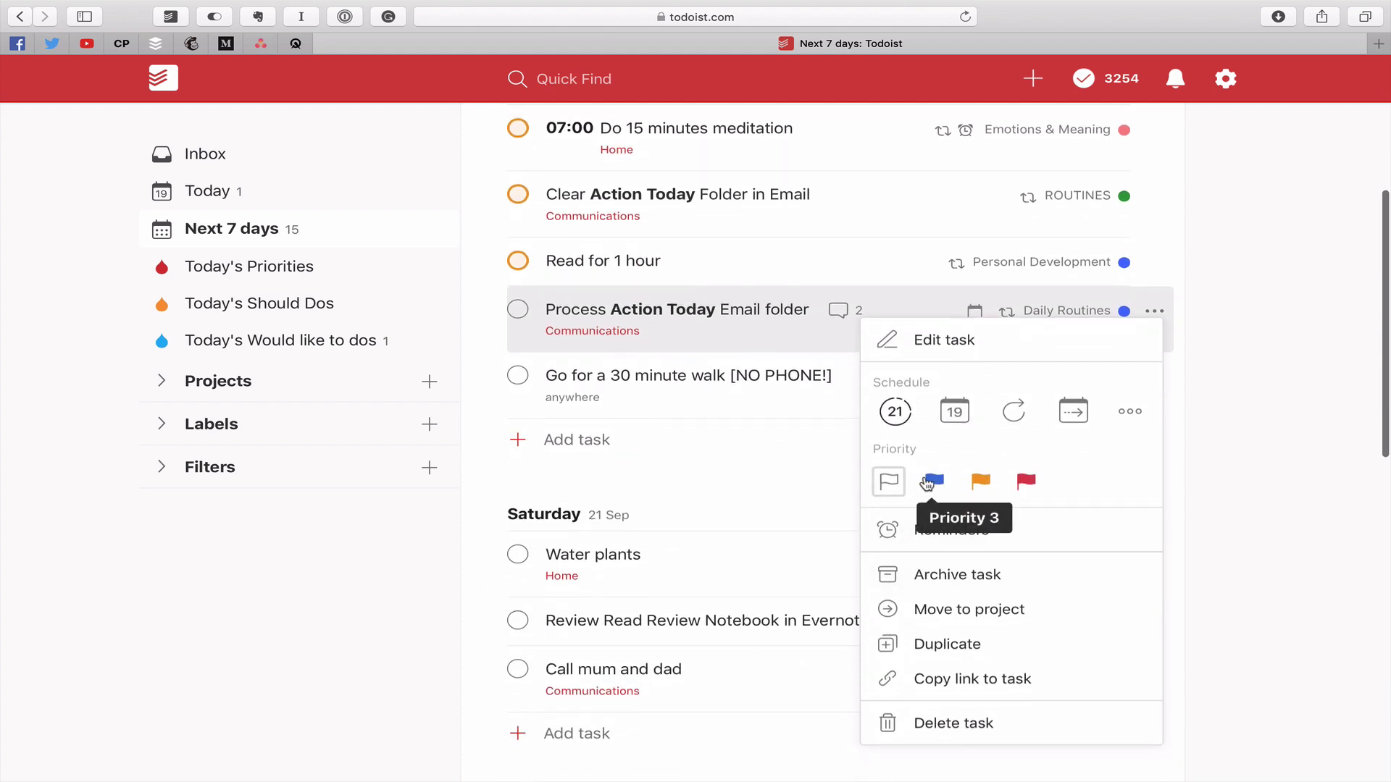
left_click(930, 481)
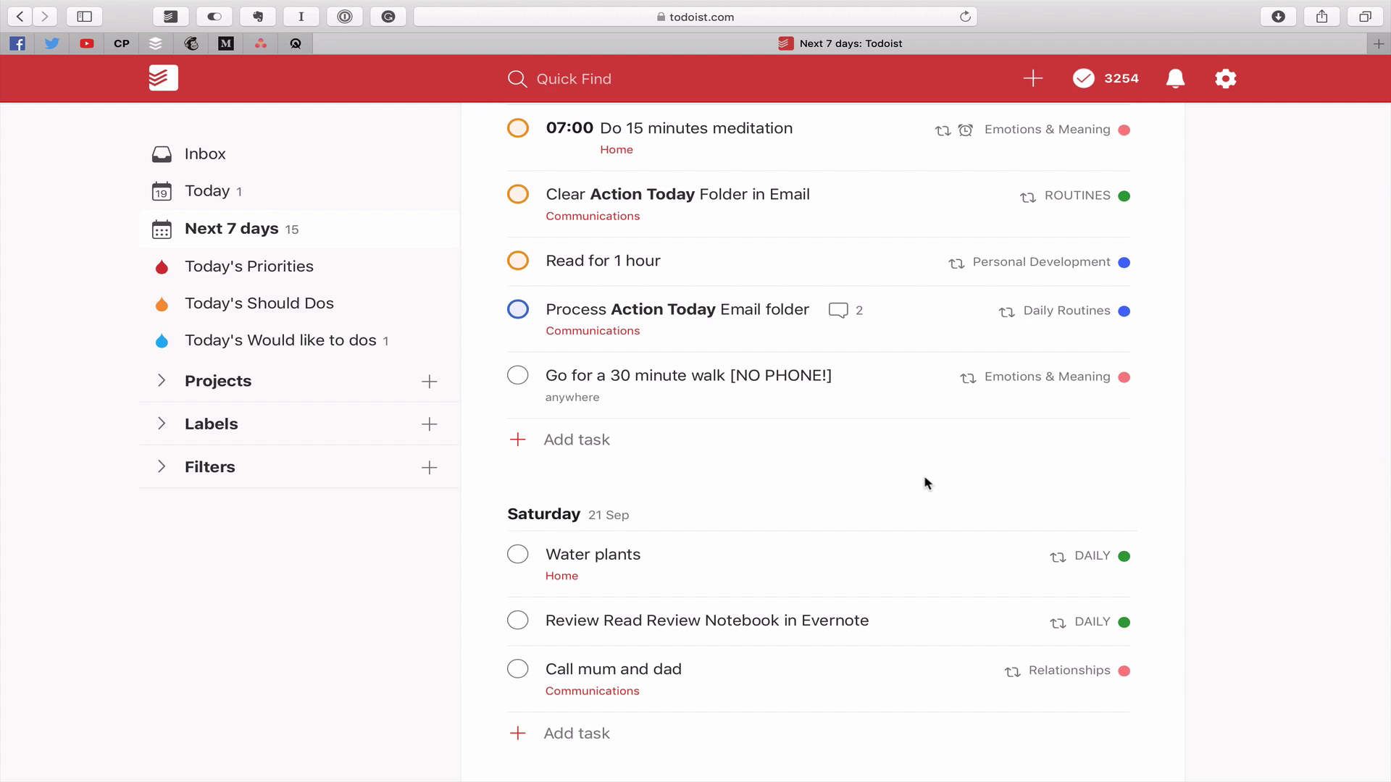